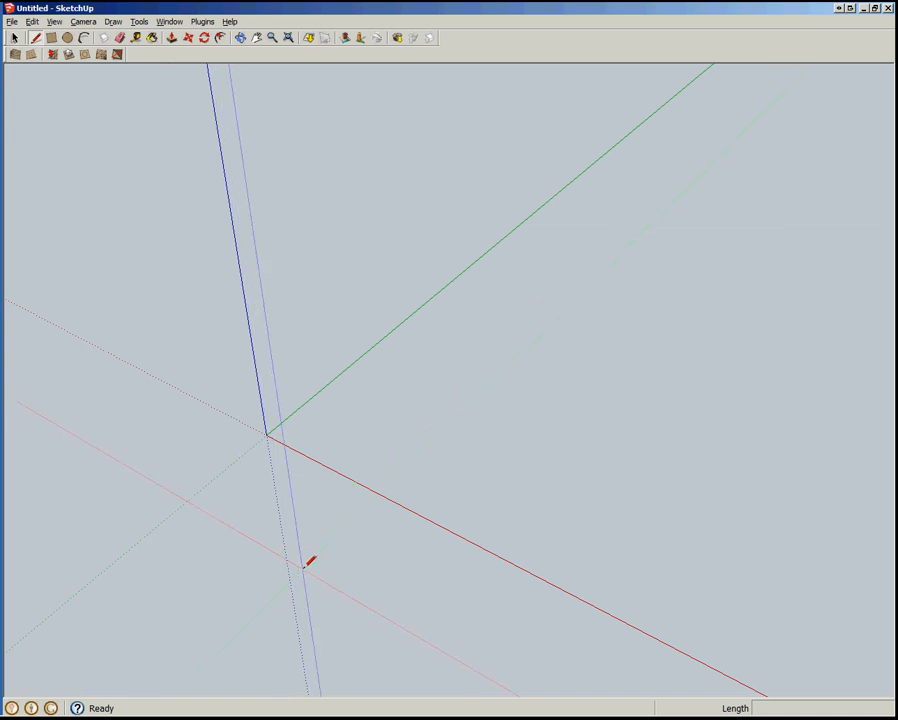
Draw a 3/4" by 15" rectangle on the ground plane with its first corner at the origin
{"action": "key", "text": "r"}
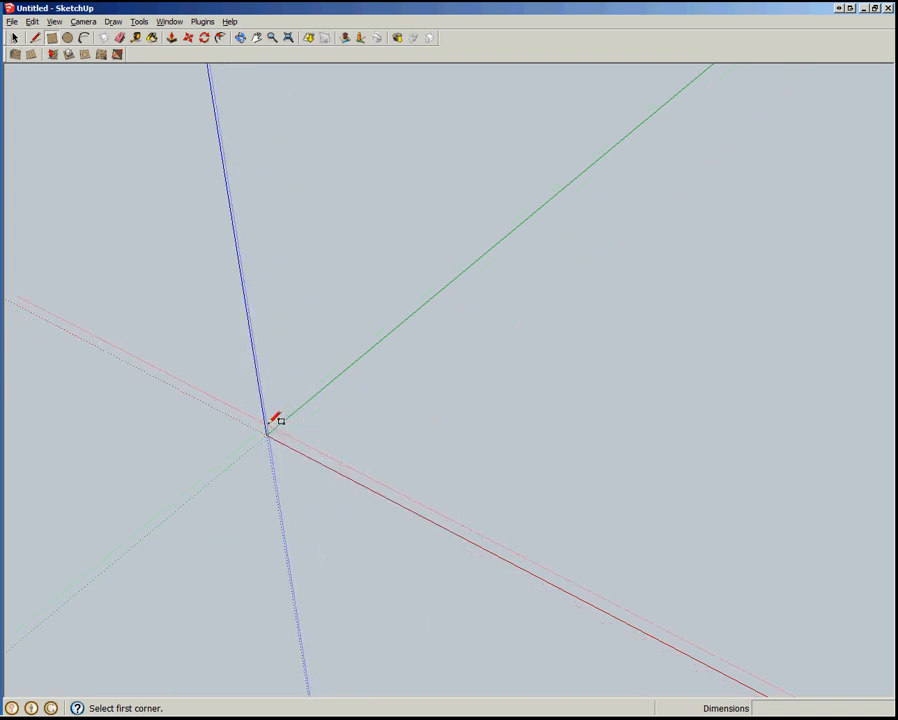
{"action": "left_click", "coordinate": [267, 434]}
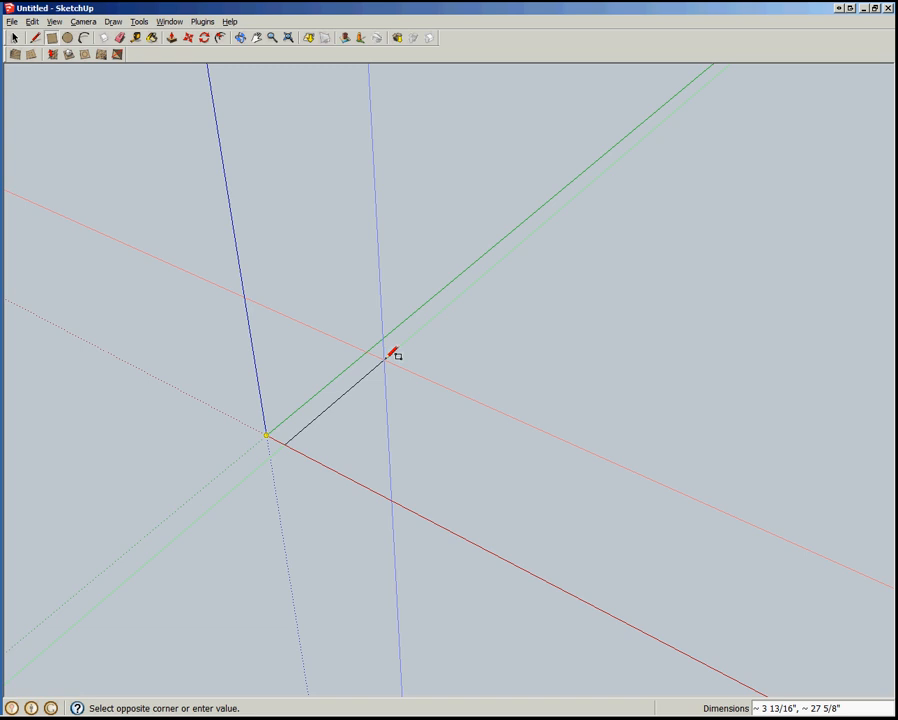
{"action": "type", "text": "3/4,15"}
{"action": "key", "text": "Return"}
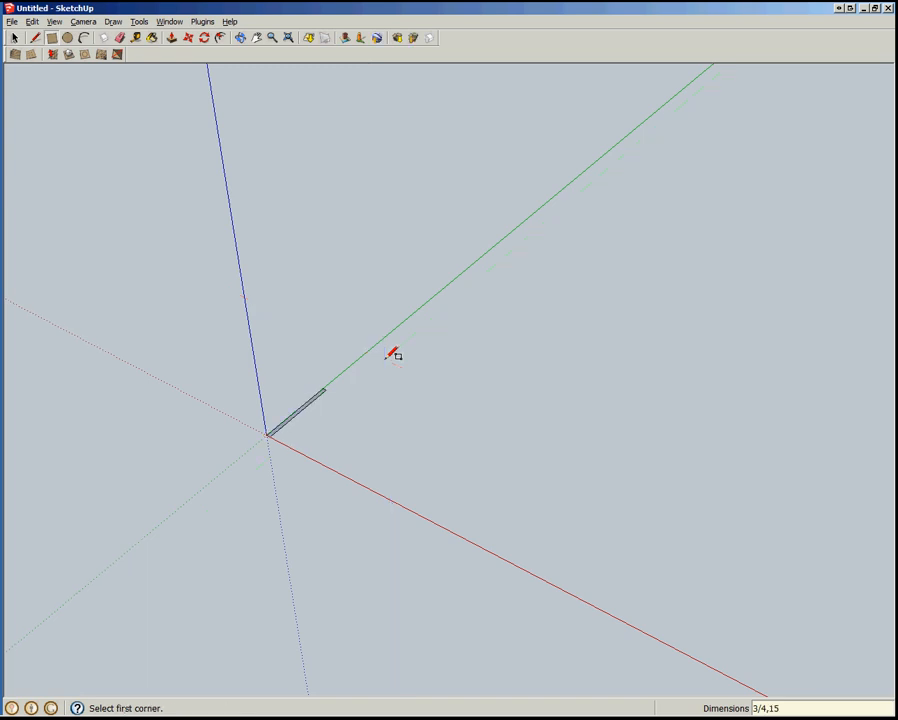
{"action": "key", "text": "space"}
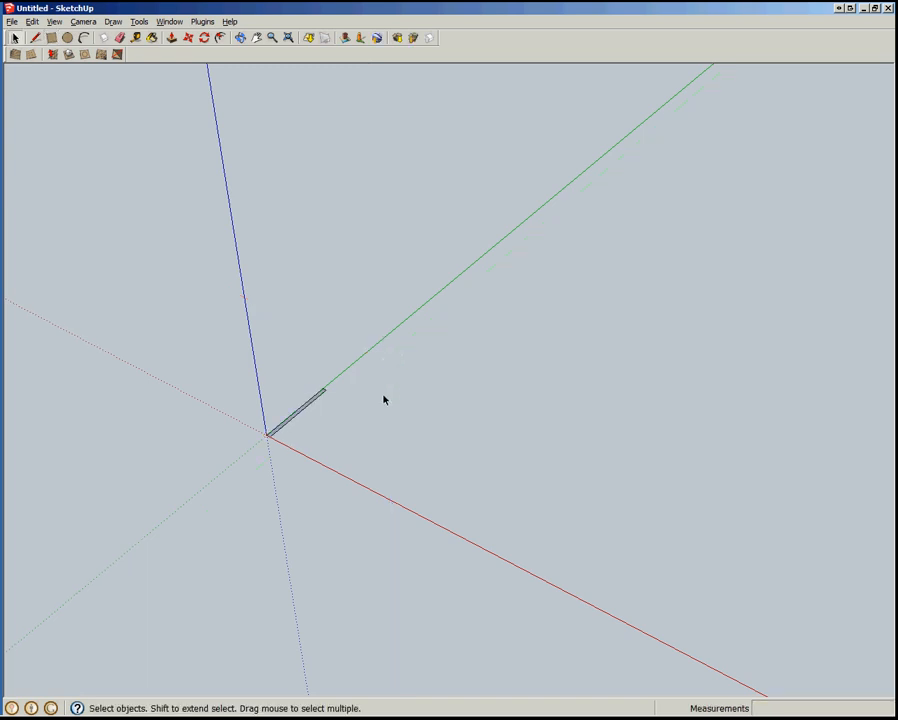
Push/pull the rectangle up 84" to form an upright side panel
{"action": "key", "text": "p"}
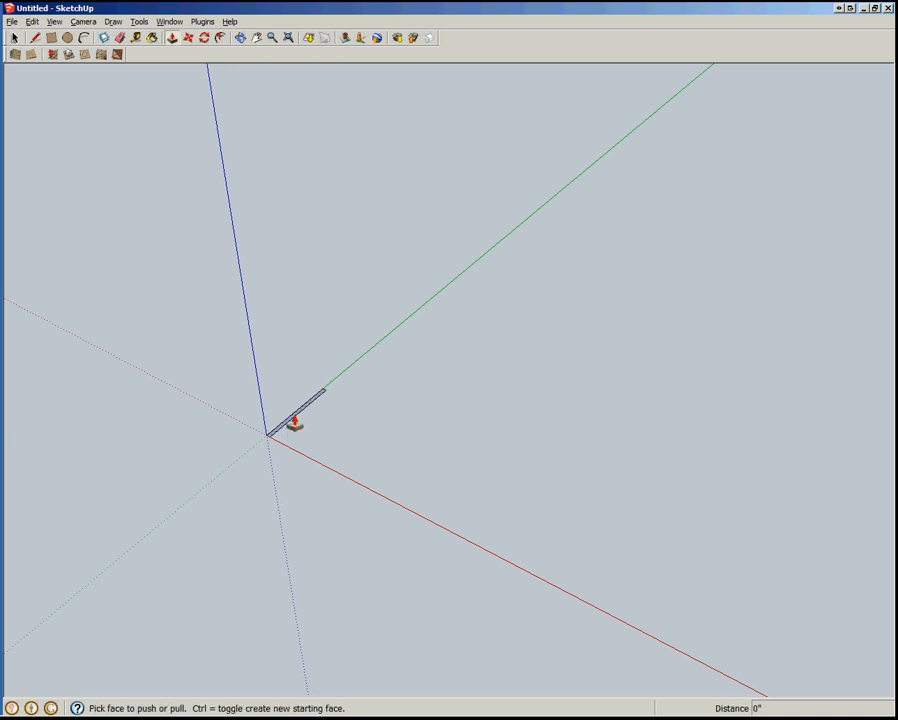
{"action": "left_click_drag", "start_coordinate": [292, 421], "coordinate": [276, 298]}
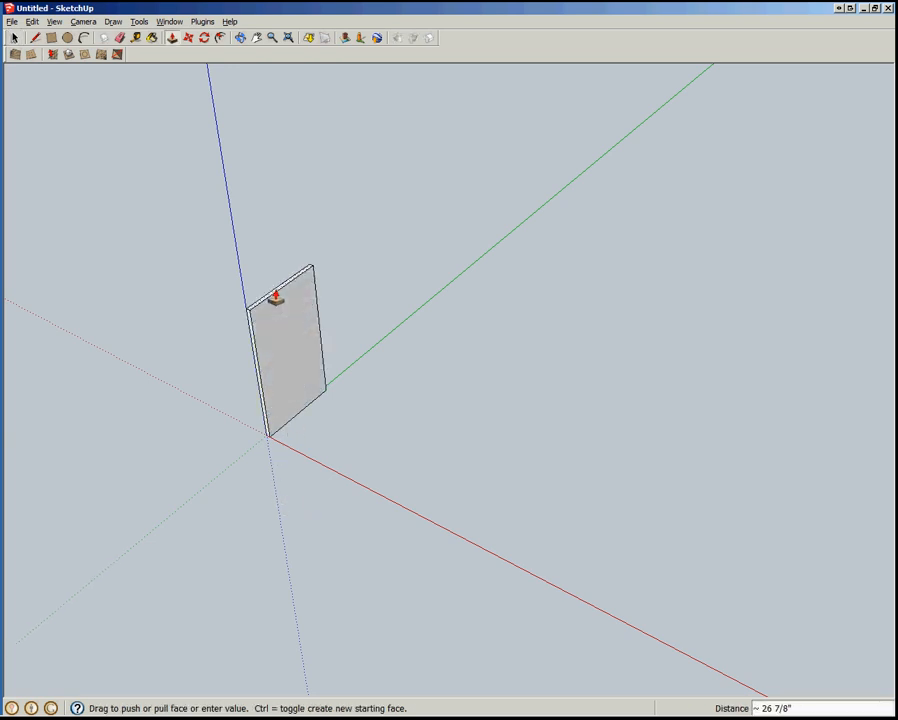
{"action": "type", "text": "84"}
{"action": "key", "text": "Return"}
{"action": "key", "text": "space"}
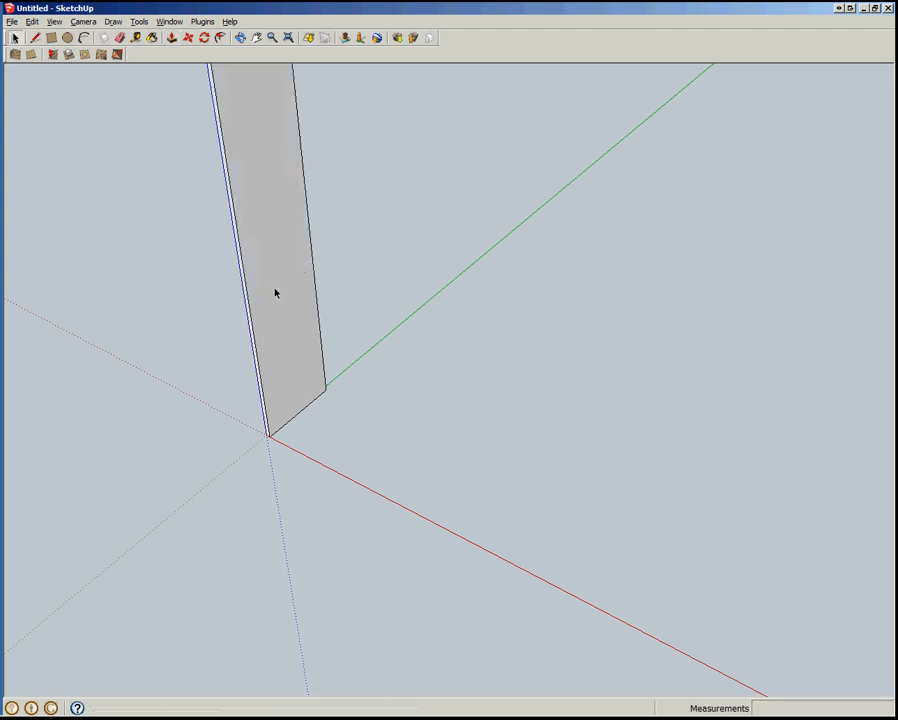
Make the whole upright panel a component named "wall"
{"action": "scroll", "coordinate": [275, 293], "scroll_direction": "down", "scroll_amount": 3}
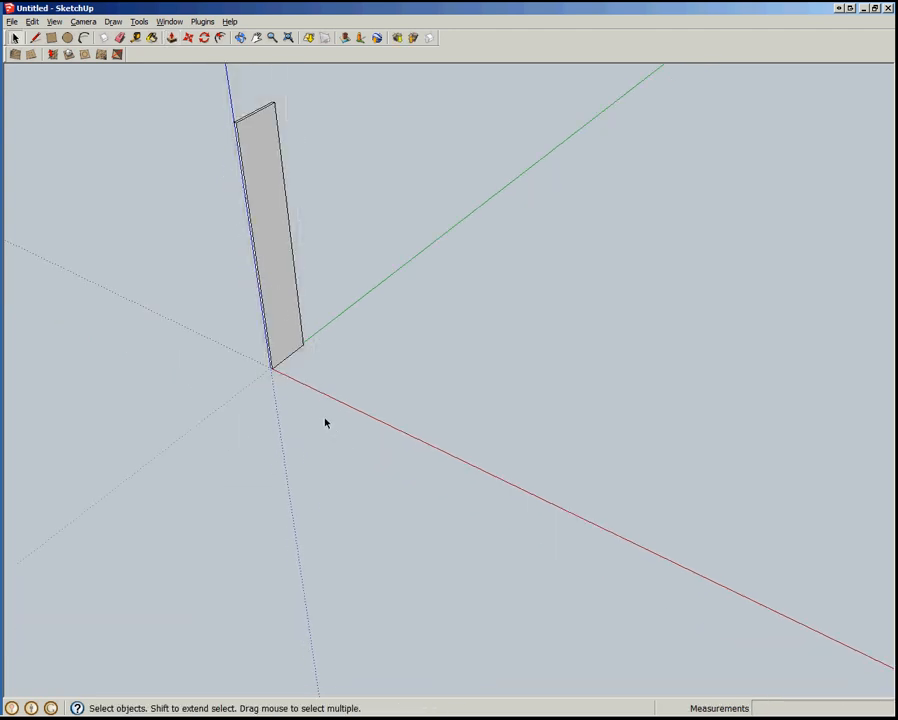
{"action": "double_click", "coordinate": [279, 322]}
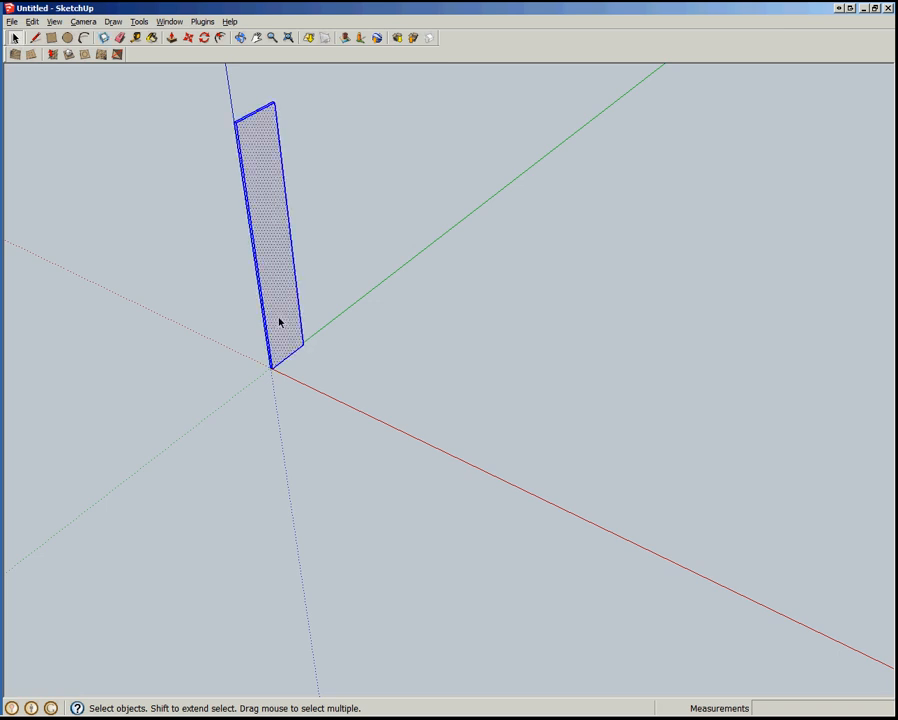
{"action": "key", "text": "g"}
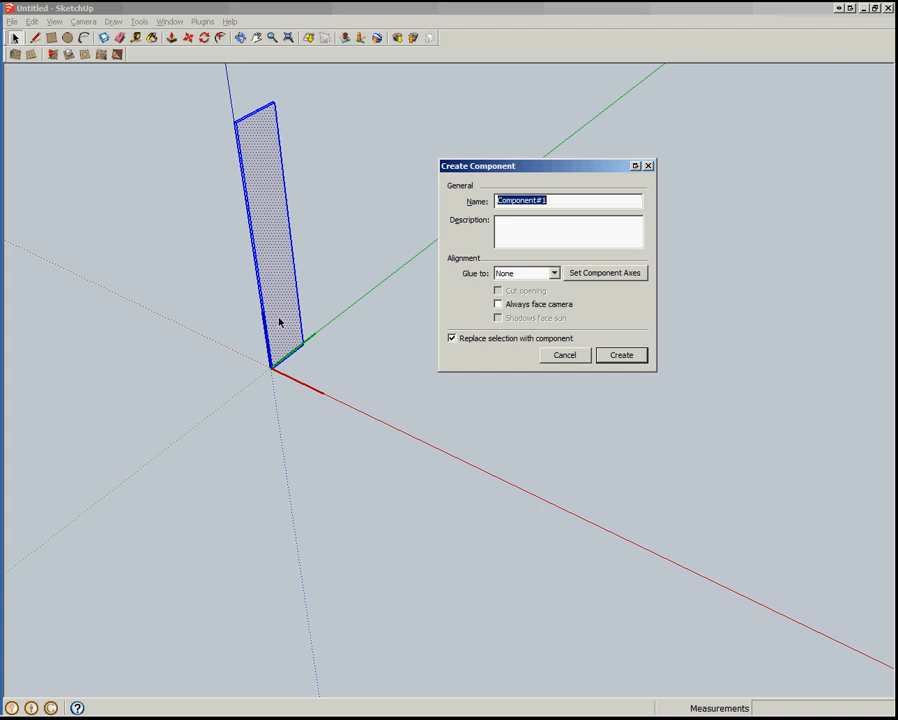
{"action": "type", "text": "wall"}
{"action": "key", "text": "Return"}
Place a guide point on the red axis 36" from the wall's bottom front corner at the origin
{"action": "key", "text": "m"}
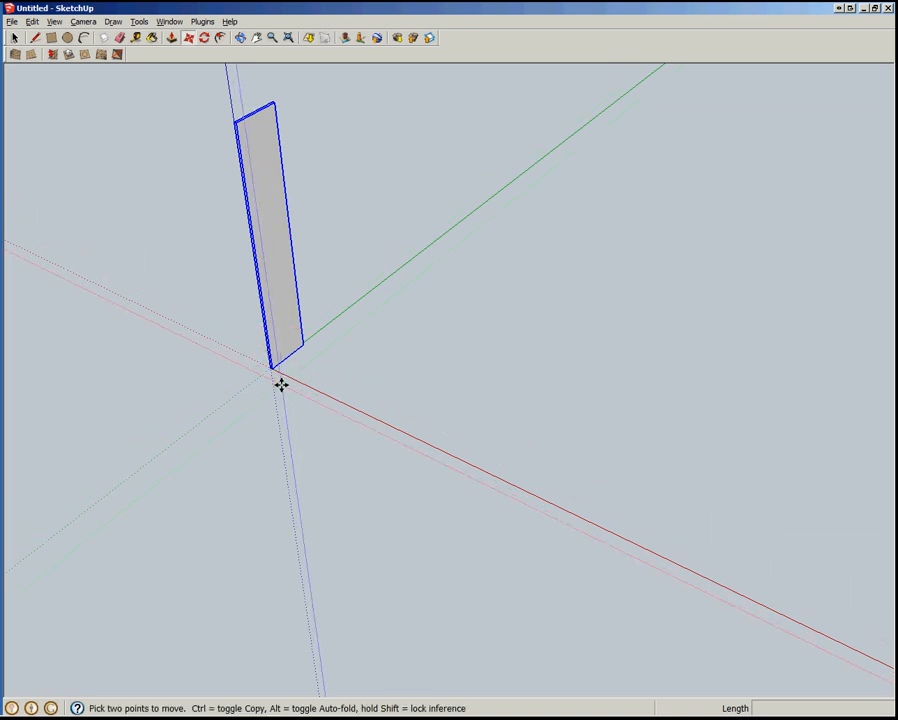
{"action": "key", "text": "t"}
{"action": "scroll", "coordinate": [280, 378], "scroll_direction": "up", "scroll_amount": 5}
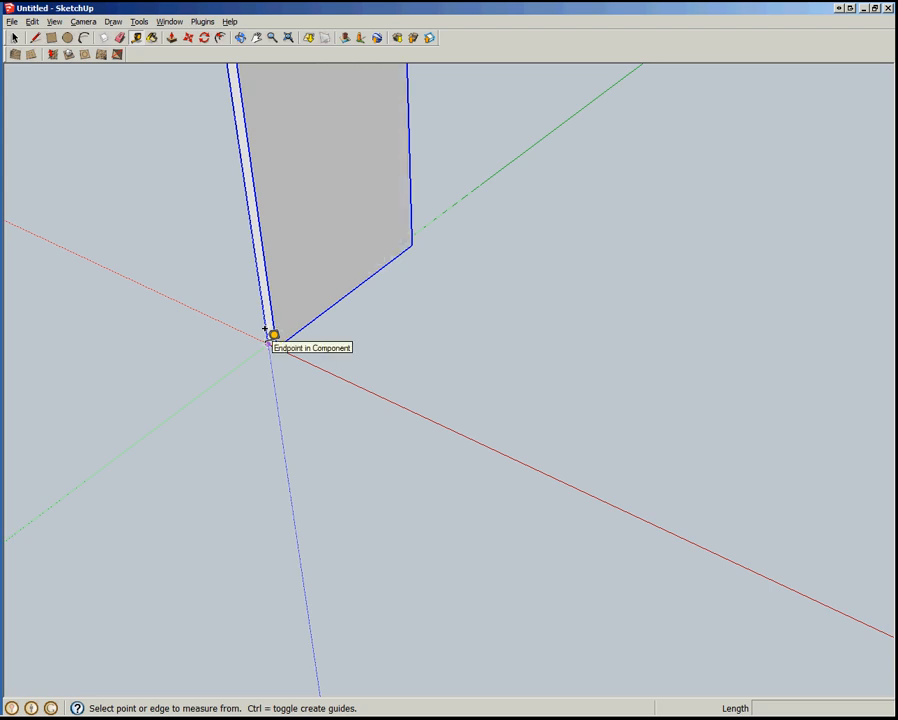
{"action": "left_click", "coordinate": [266, 331]}
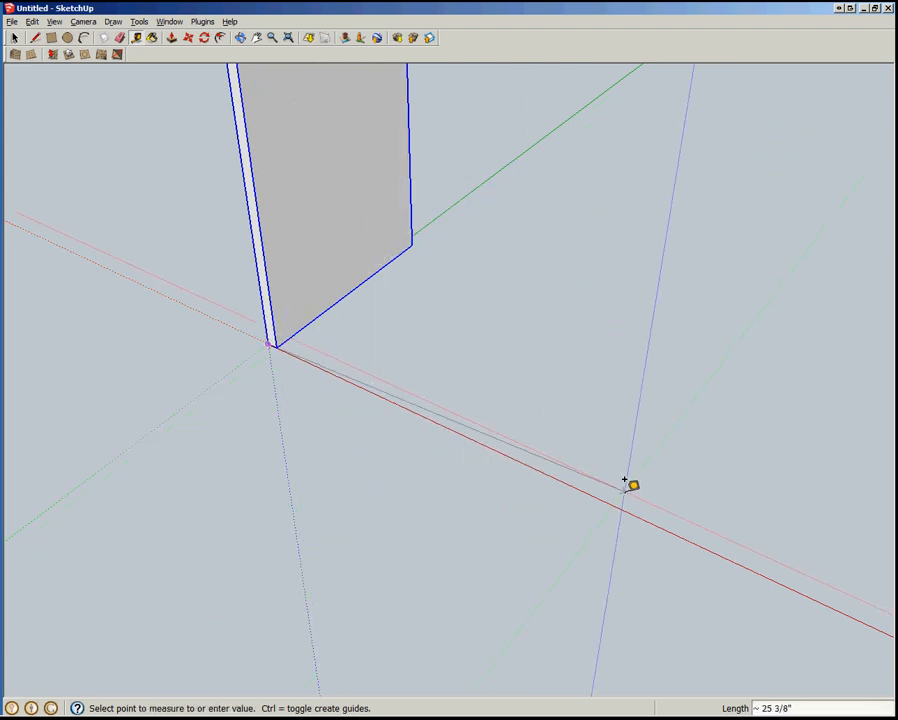
{"action": "type", "text": "36"}
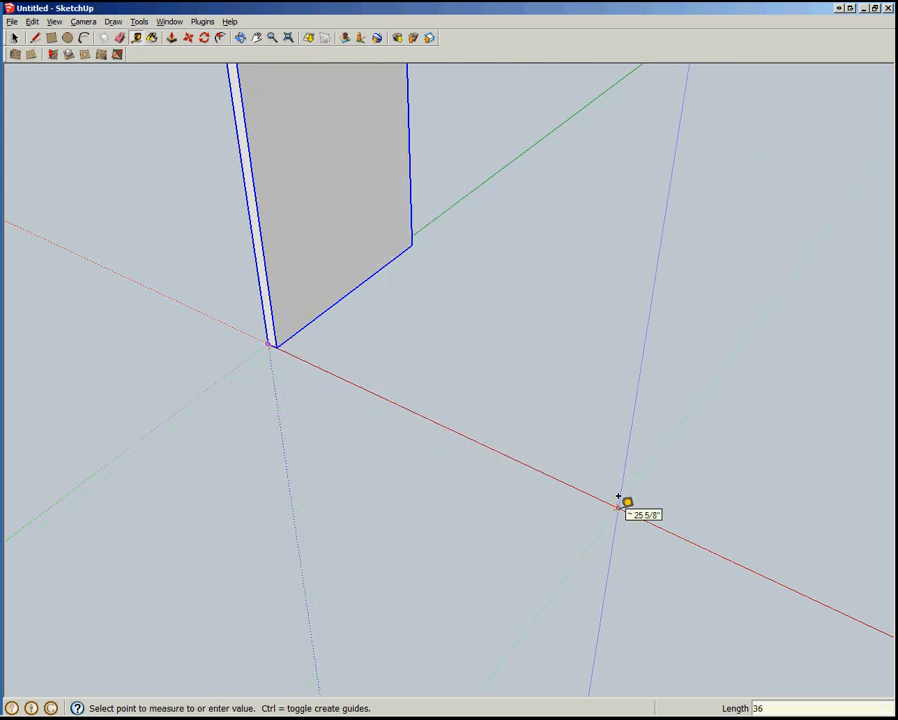
{"action": "key", "text": "Return"}
Copy the wall 35 1/4" along the red axis, snapping its inner bottom front corner to the guide point
{"action": "key", "text": "m"}
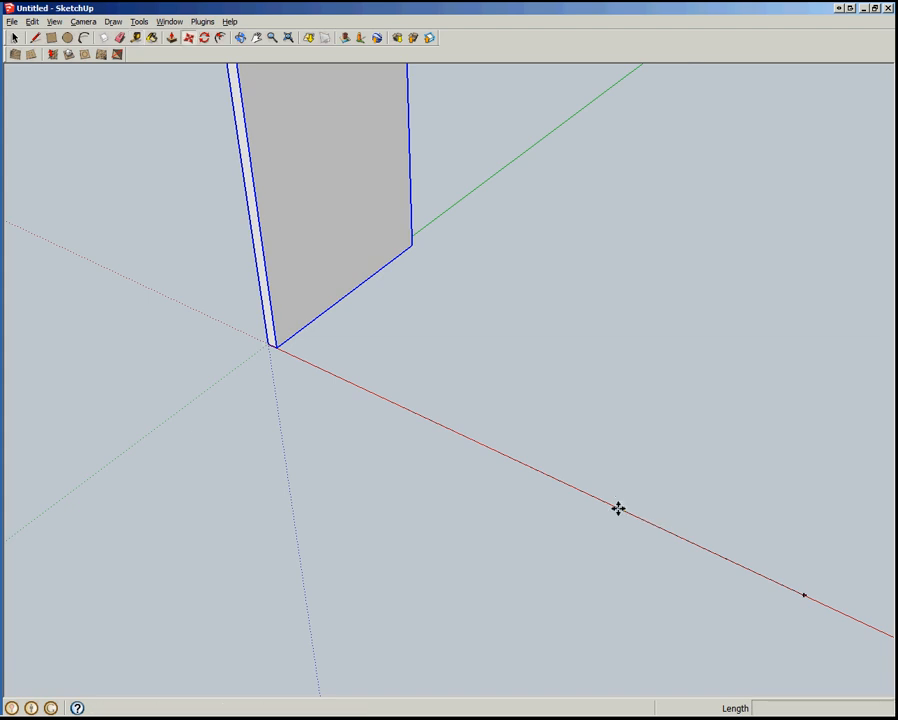
{"action": "left_click", "coordinate": [276, 346]}
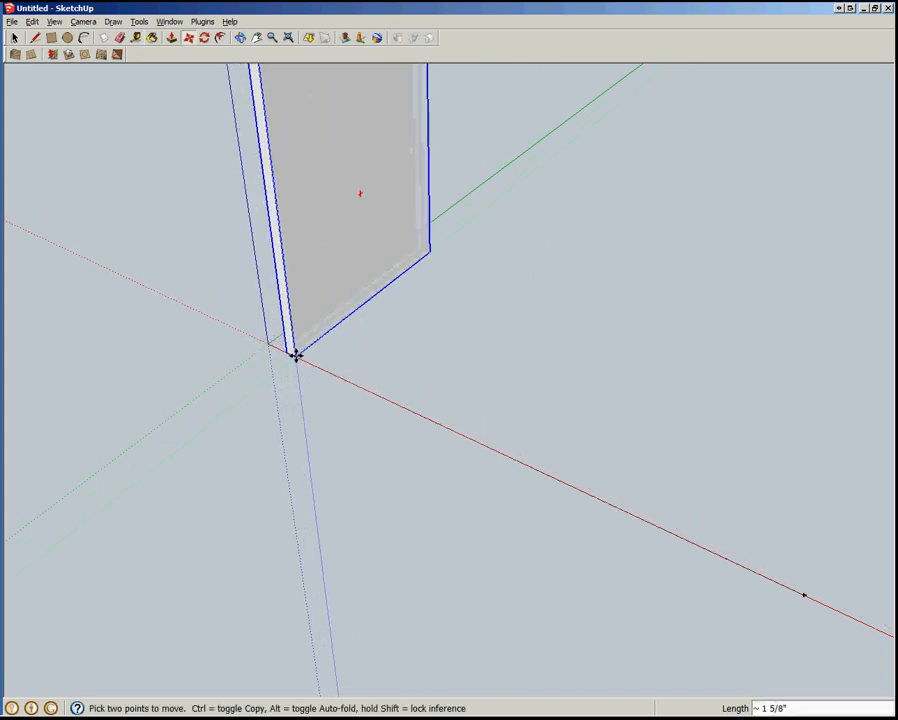
{"action": "key", "text": "ctrl"}
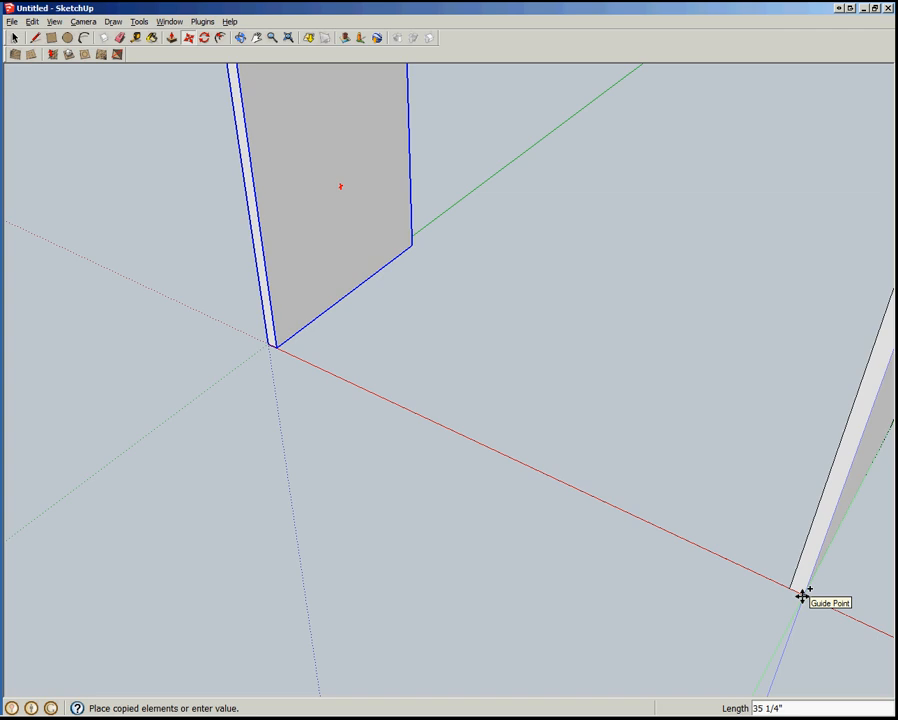
{"action": "left_click", "coordinate": [802, 596]}
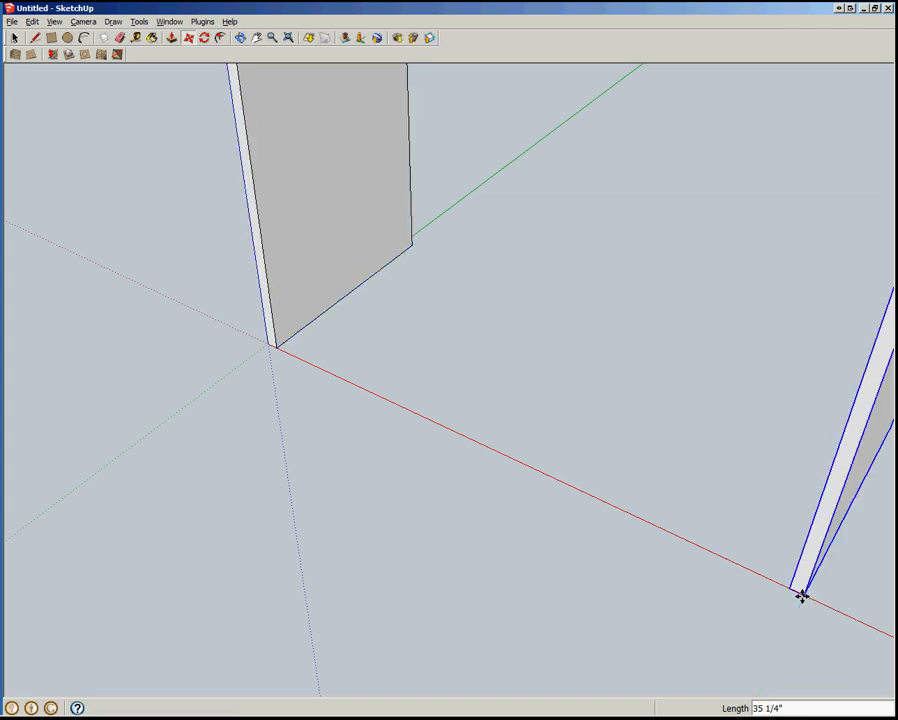
{"action": "key", "text": "space"}
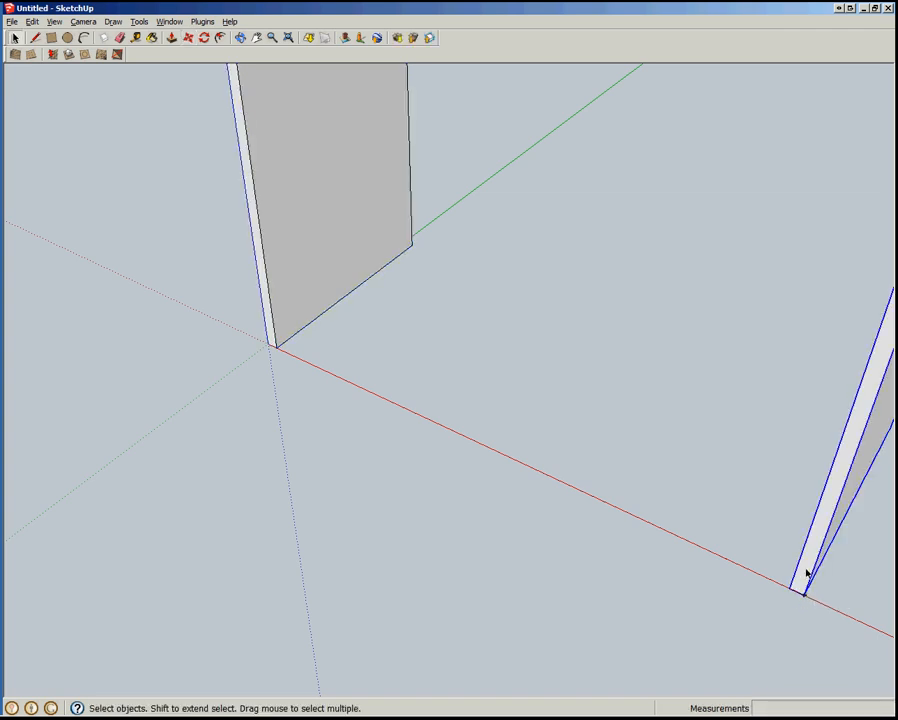
Flip the copied wall along the component's red axis
{"action": "scroll", "coordinate": [160, 304], "scroll_direction": "down", "scroll_amount": 3}
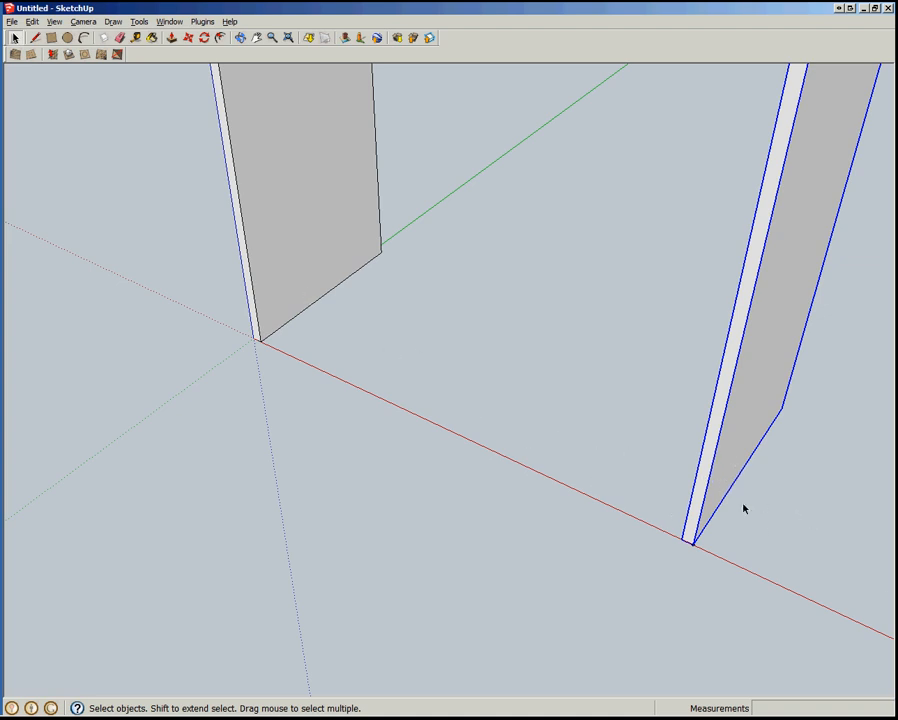
{"action": "right_click", "coordinate": [720, 469]}
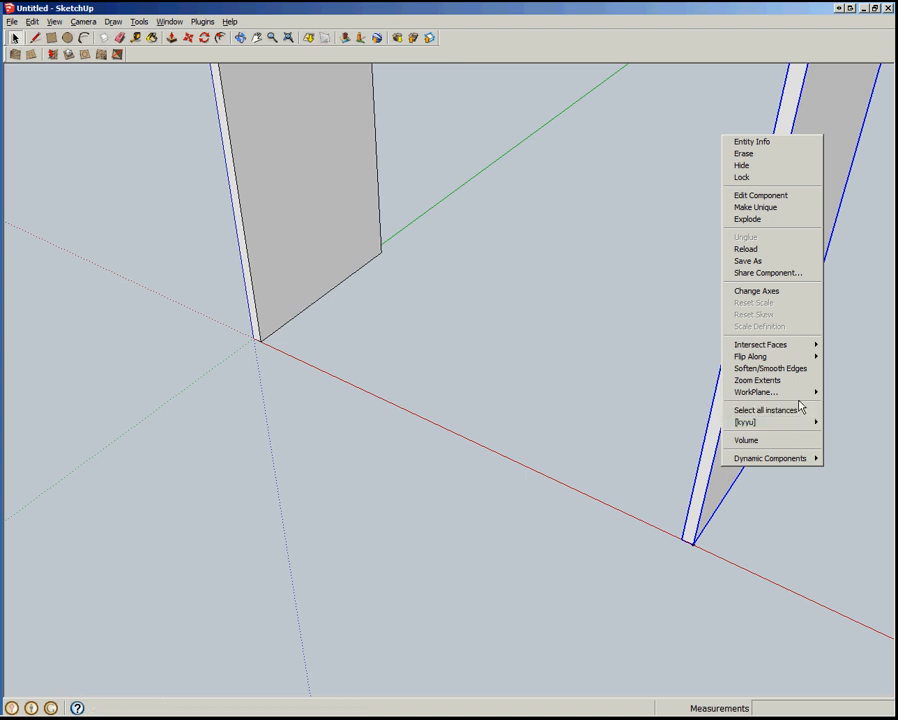
{"action": "mouse_move", "coordinate": [807, 360]}
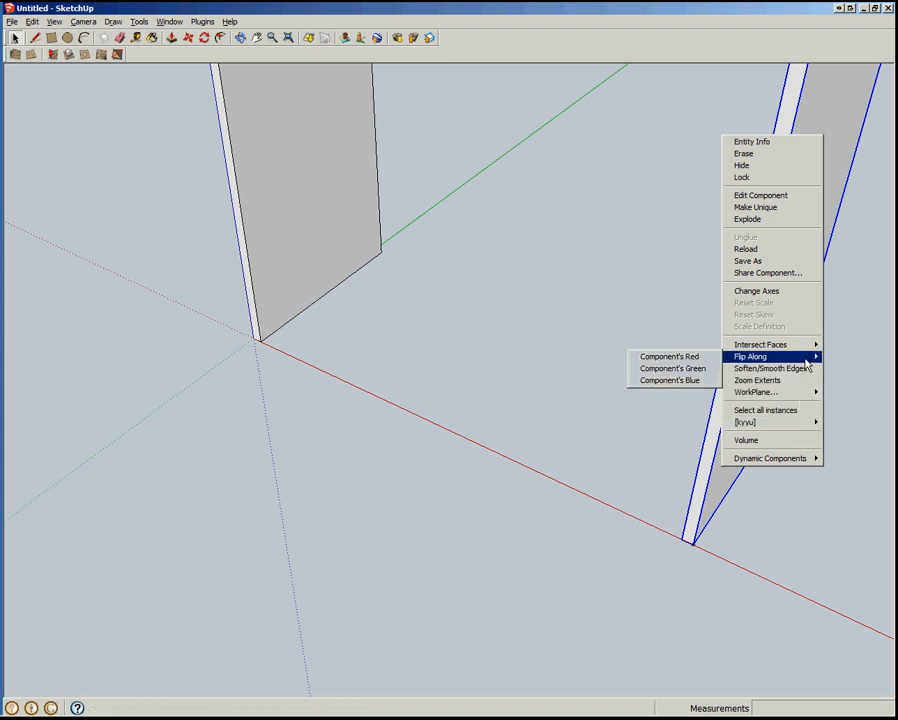
{"action": "left_click", "coordinate": [689, 358]}
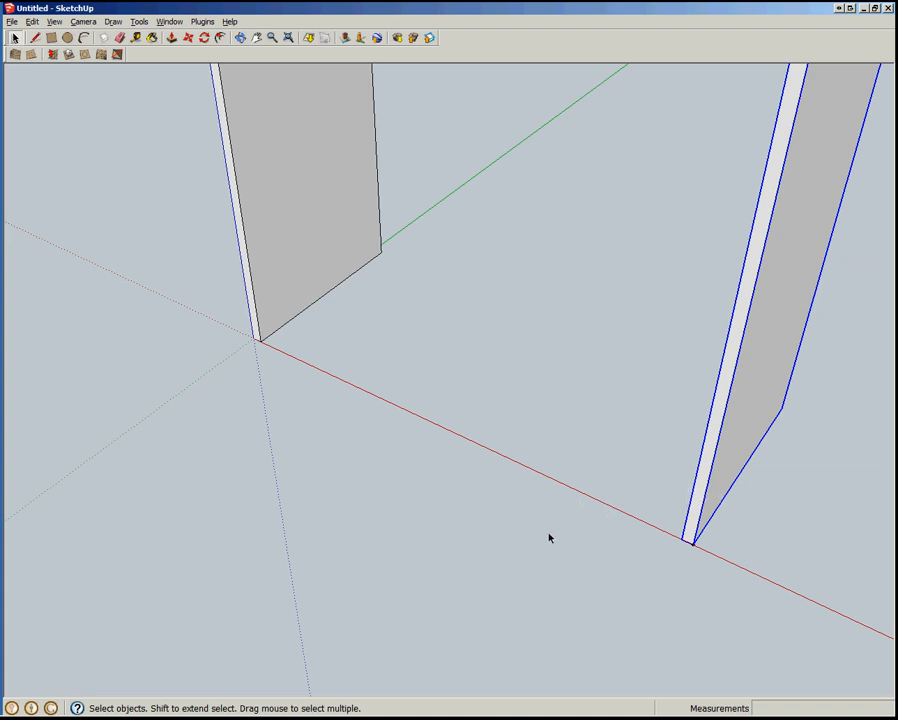
Draw a 34 1/2" by 15" rectangle on the ground filling the space between the two walls
{"action": "scroll", "coordinate": [412, 448], "scroll_direction": "down", "scroll_amount": 3}
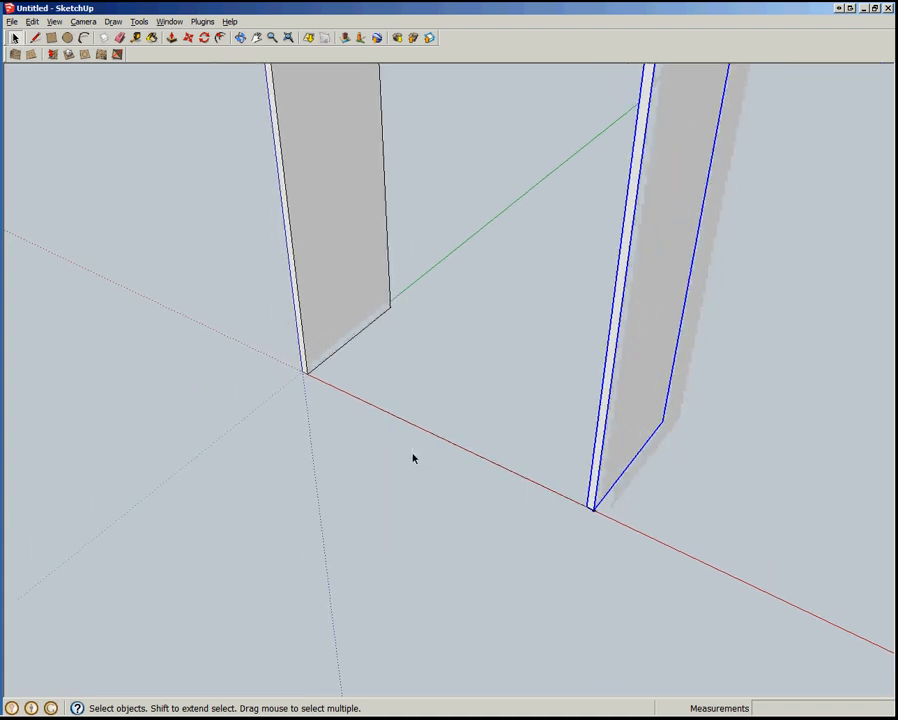
{"action": "scroll", "coordinate": [412, 456], "scroll_direction": "up", "scroll_amount": 2}
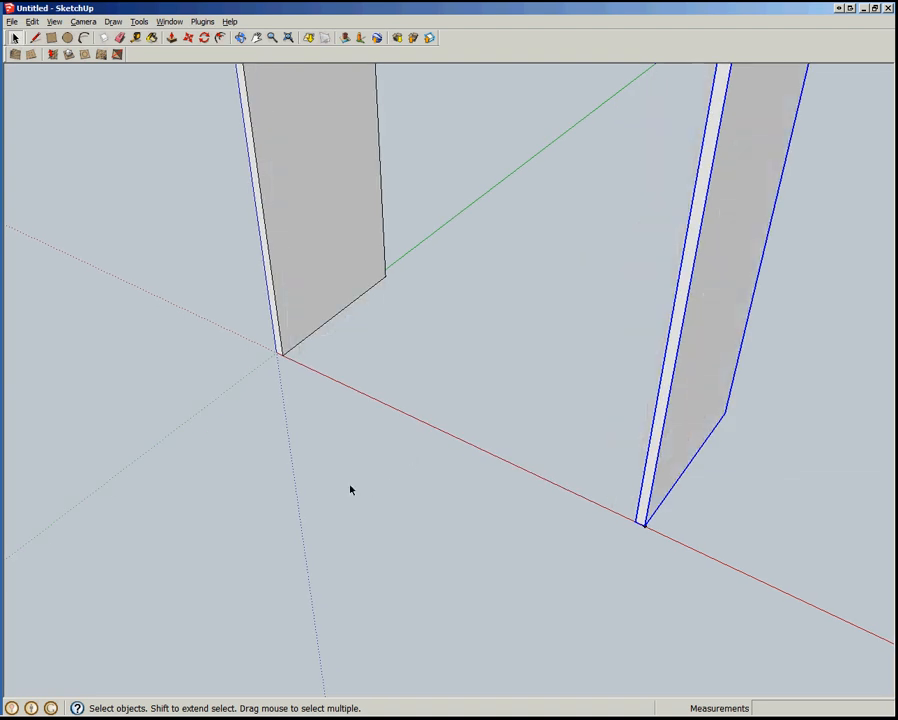
{"action": "key", "text": "r"}
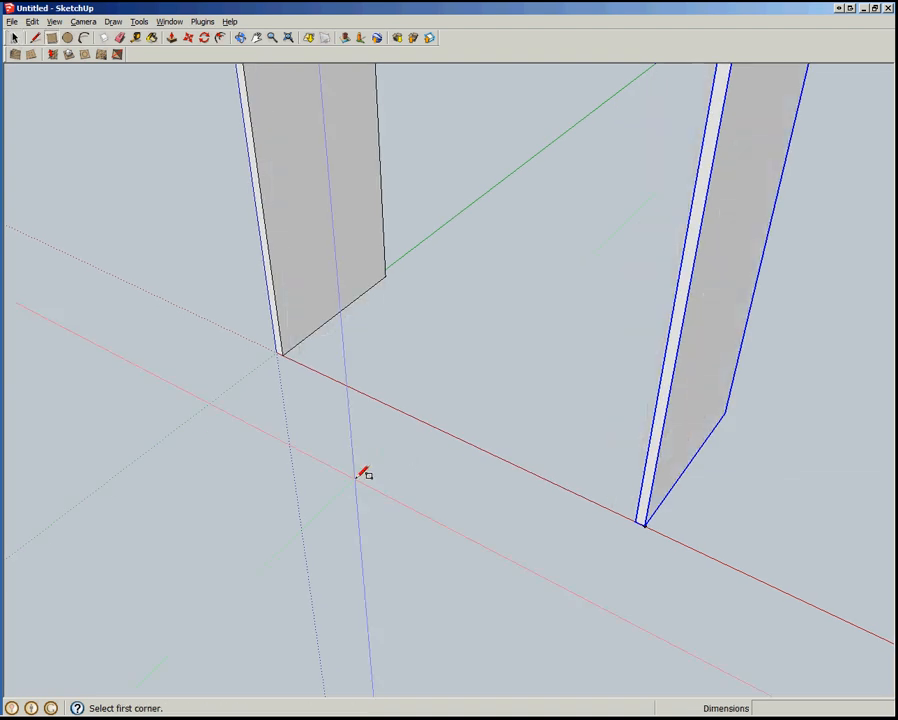
{"action": "left_click", "coordinate": [386, 277]}
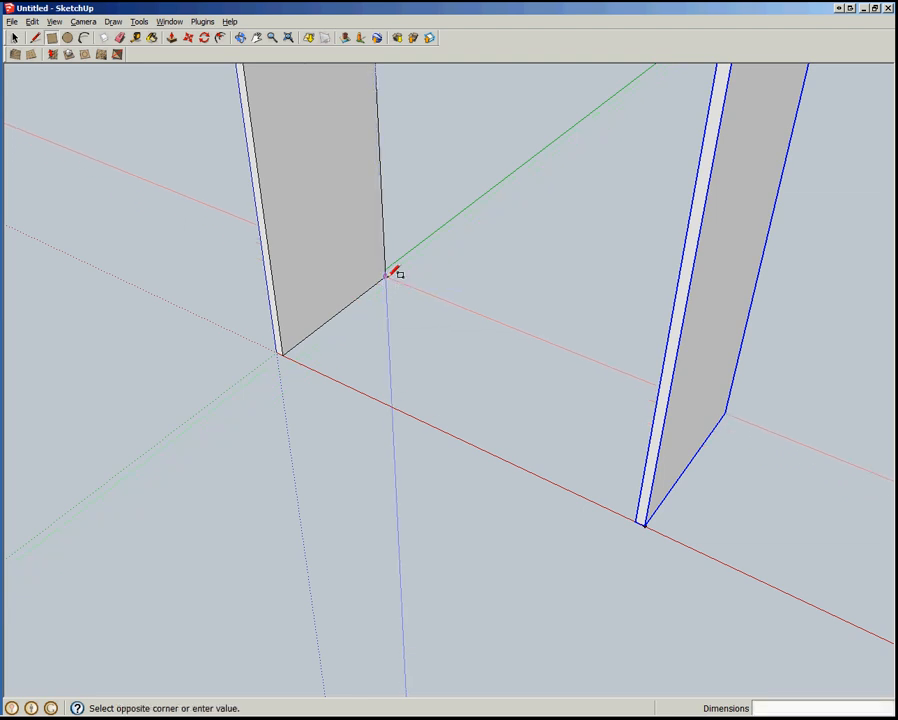
{"action": "left_click", "coordinate": [644, 517]}
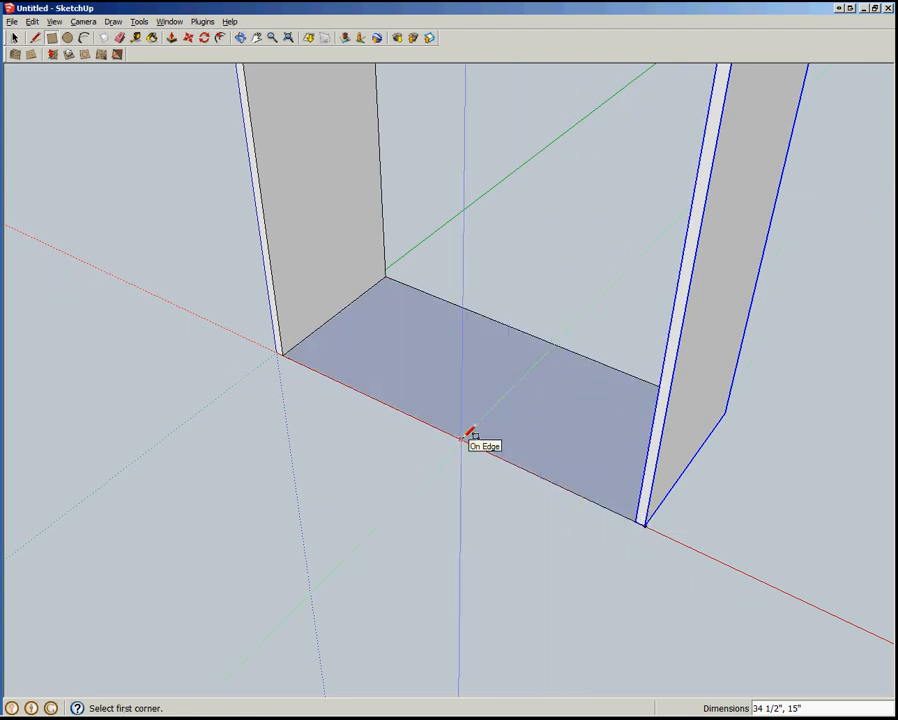
Push/pull the rectangle between the walls up 3/4" to form the bottom shelf
{"action": "key", "text": "p"}
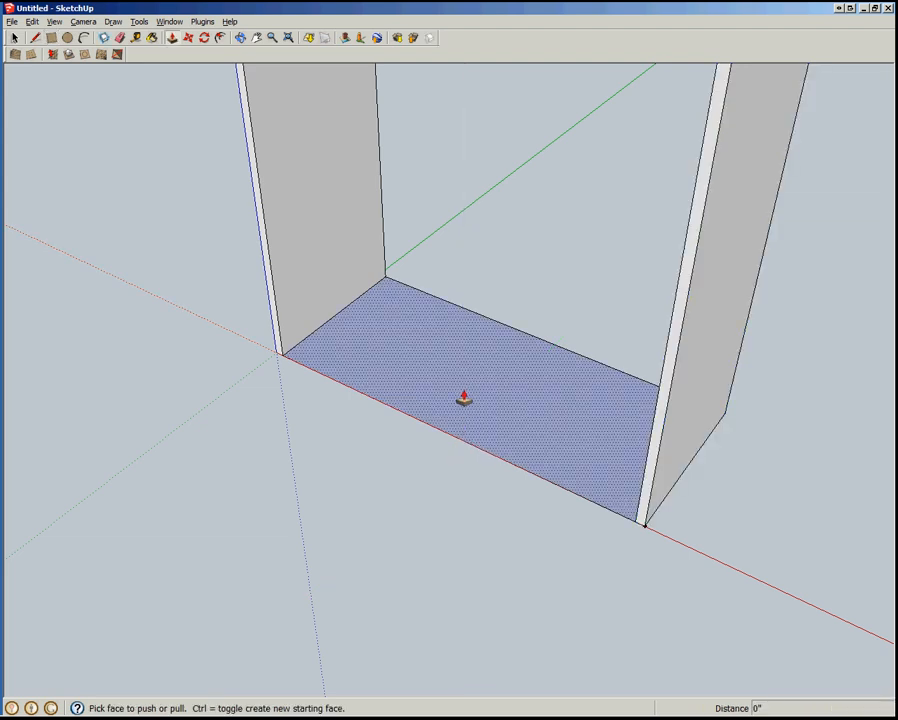
{"action": "left_click", "coordinate": [464, 398]}
{"action": "type", "text": "3"}
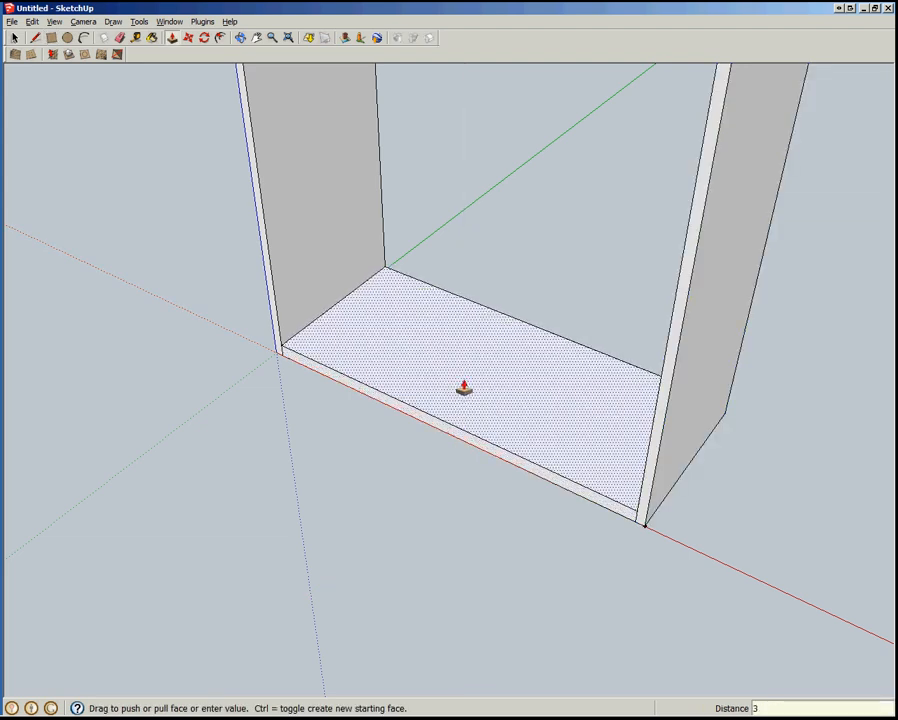
{"action": "type", "text": "/4\""}
{"action": "key", "text": "Return"}
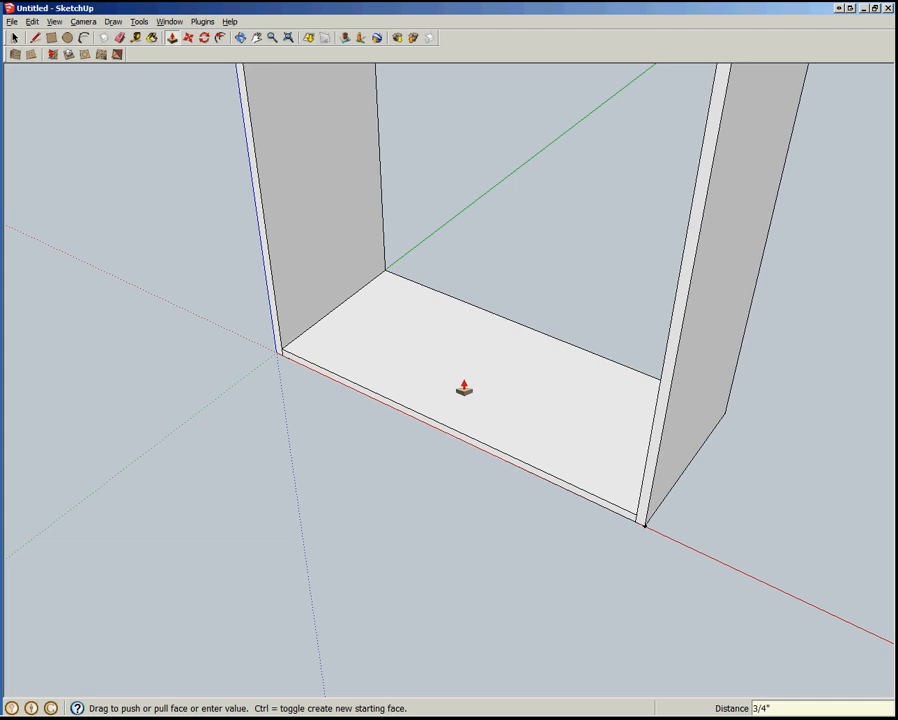
{"action": "key", "text": "space"}
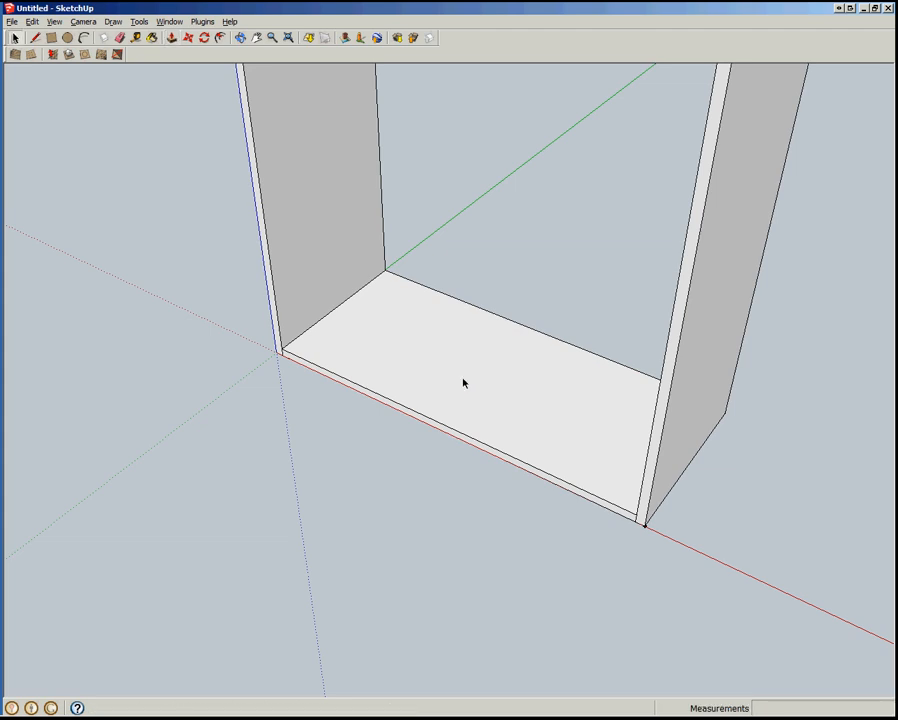
Make the whole bottom board a component named "shelf"
{"action": "double_click", "coordinate": [463, 382]}
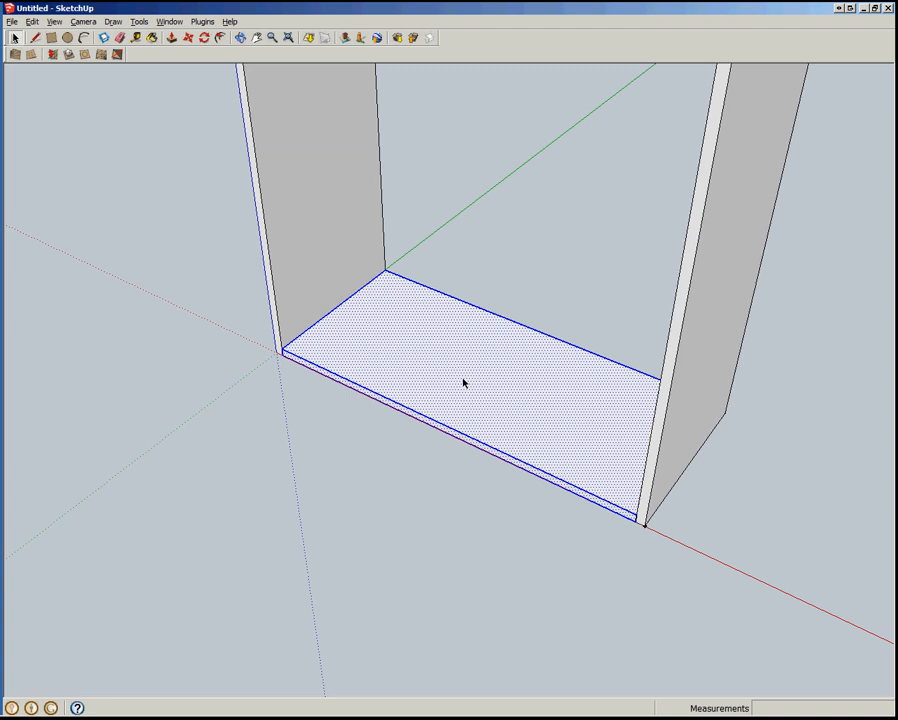
{"action": "type", "text": "g"}
{"action": "type", "text": "shelf"}
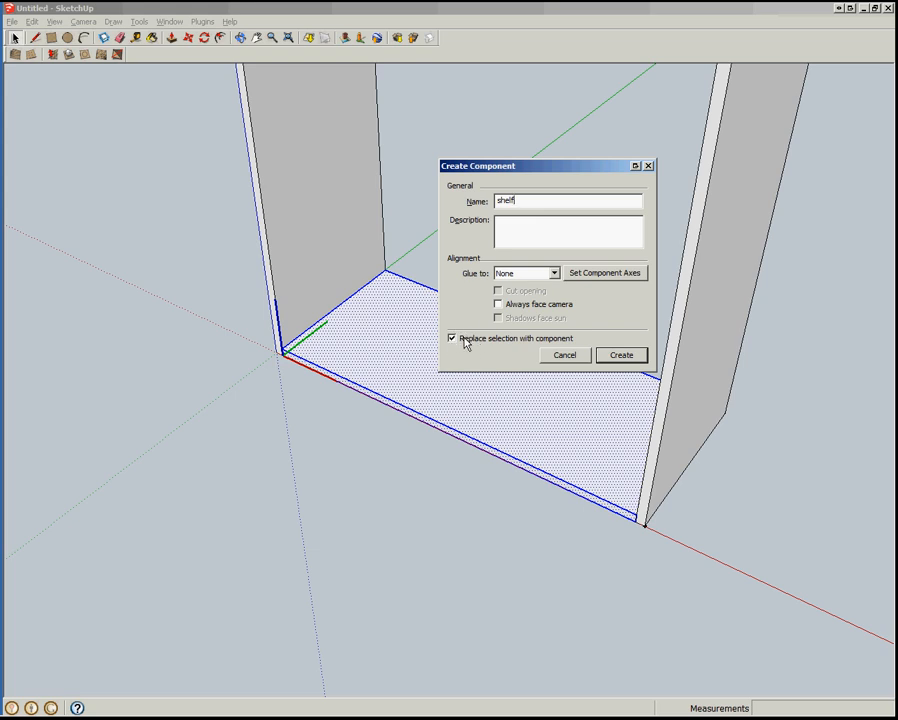
{"action": "left_click", "coordinate": [624, 356]}
Move the bottom shelf component straight up 2" from the ground between the walls
{"action": "key", "text": "m"}
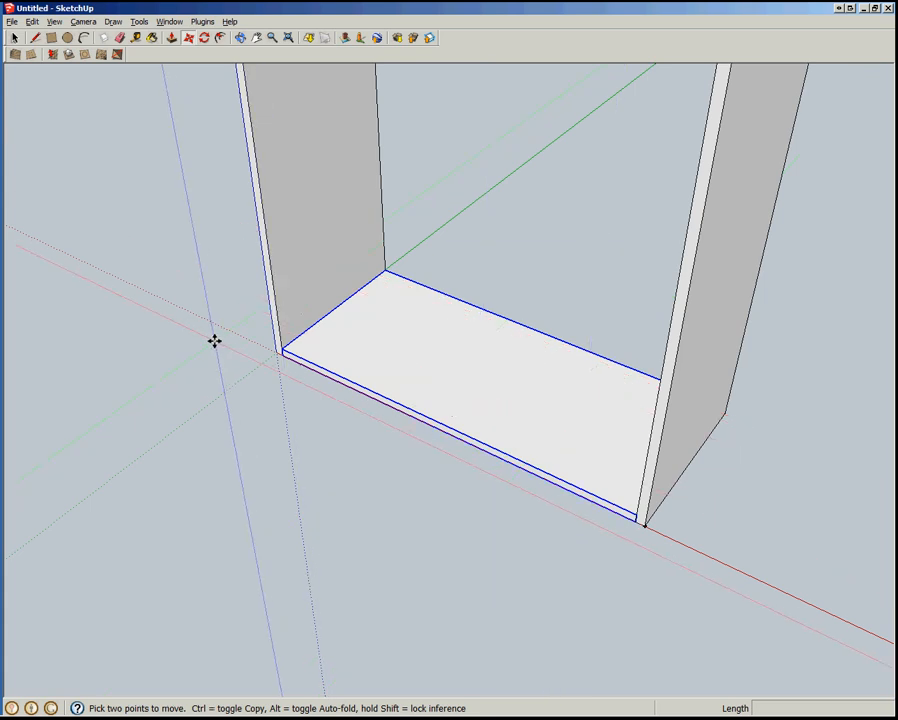
{"action": "scroll", "coordinate": [280, 350], "scroll_direction": "up", "scroll_amount": 5}
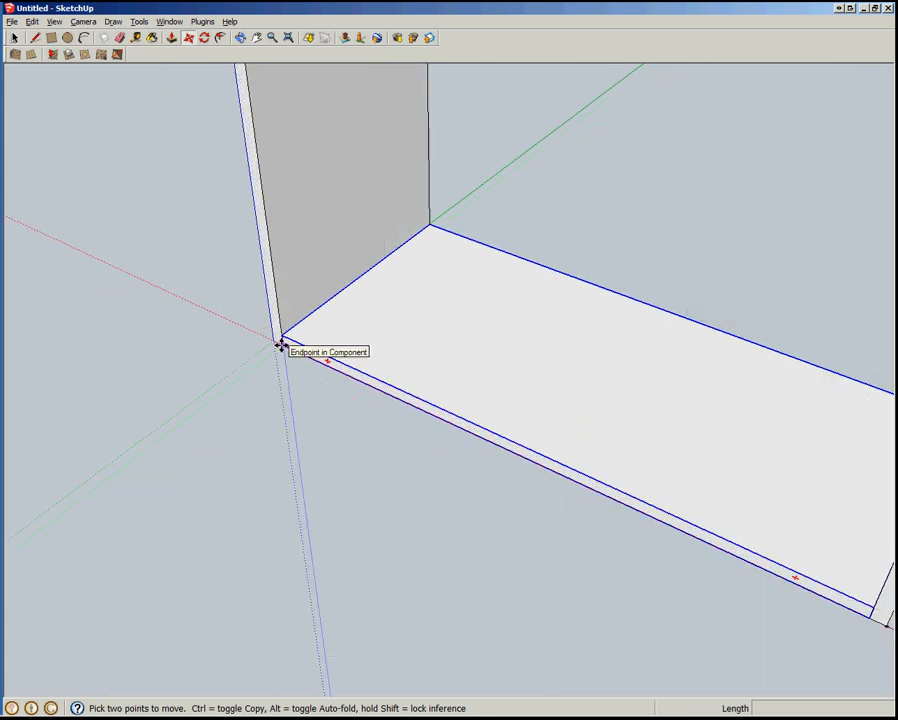
{"action": "left_click", "coordinate": [281, 343]}
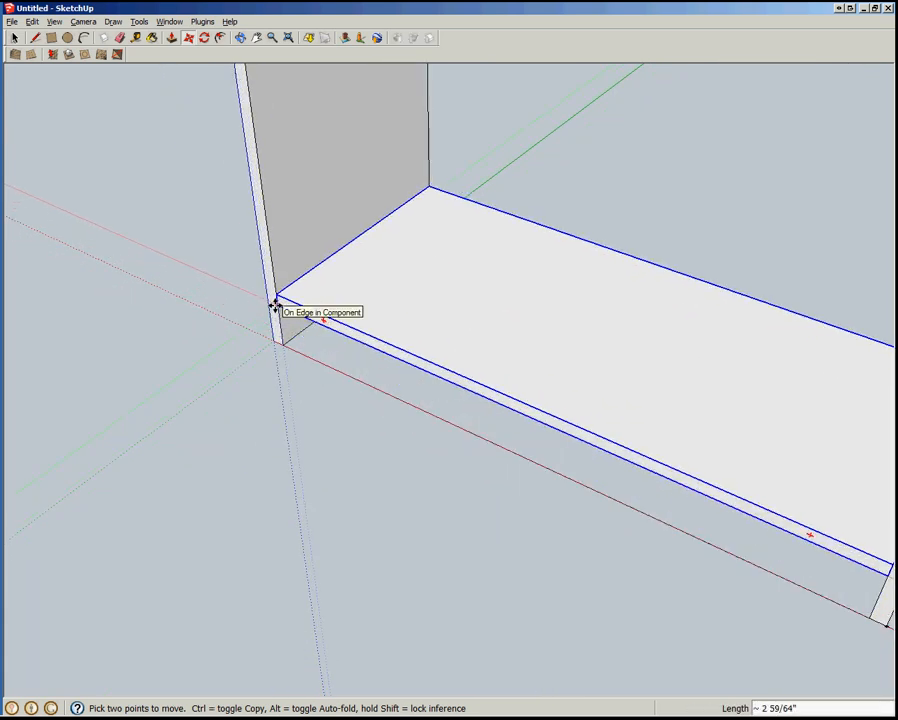
{"action": "type", "text": "2"}
{"action": "key", "text": "Return"}
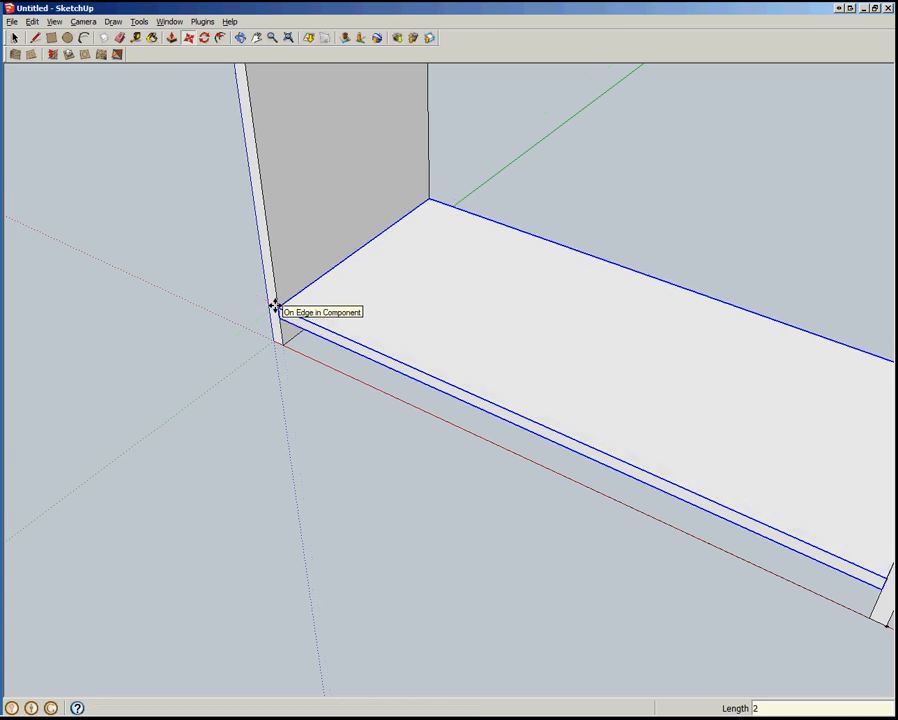
Place a guide line 15" above the bottom shelf's top edge along the inner face of the wall at the origin
{"action": "scroll", "coordinate": [190, 408], "scroll_direction": "down", "scroll_amount": 5}
{"action": "middle_click_drag", "start_coordinate": [228, 492], "coordinate": [236, 310]}
{"action": "scroll", "coordinate": [234, 354], "scroll_direction": "down", "scroll_amount": 2}
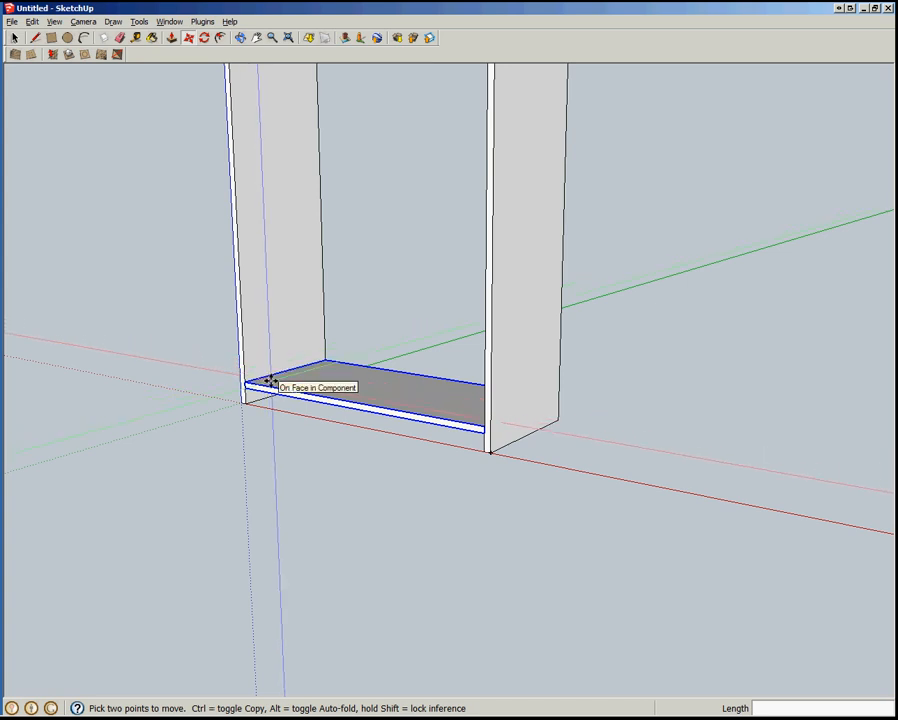
{"action": "key", "text": "t"}
{"action": "scroll", "coordinate": [272, 370], "scroll_direction": "up", "scroll_amount": 5}
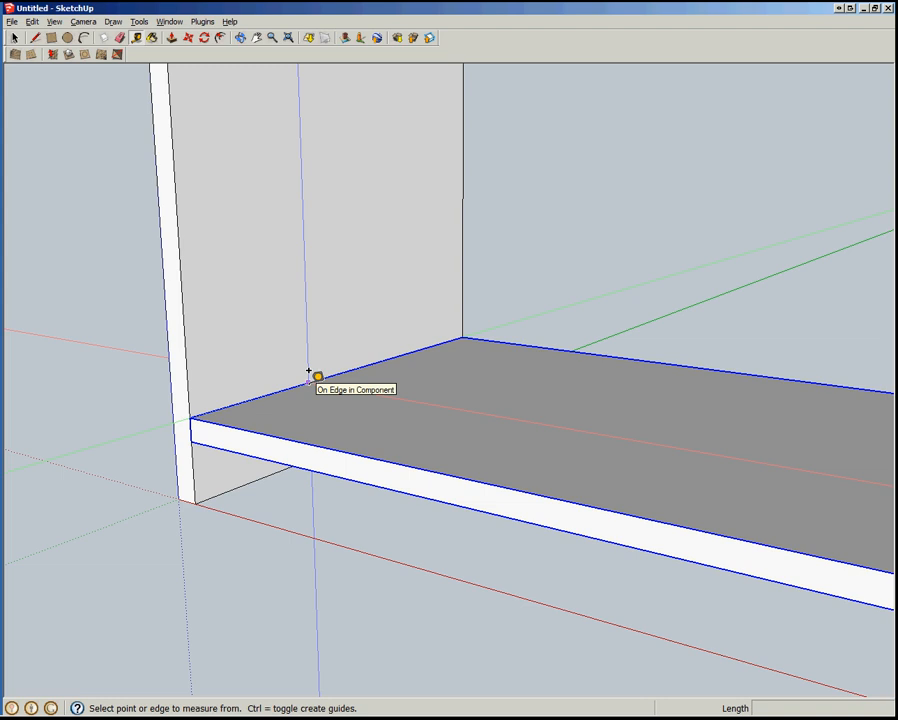
{"action": "left_click", "coordinate": [309, 373]}
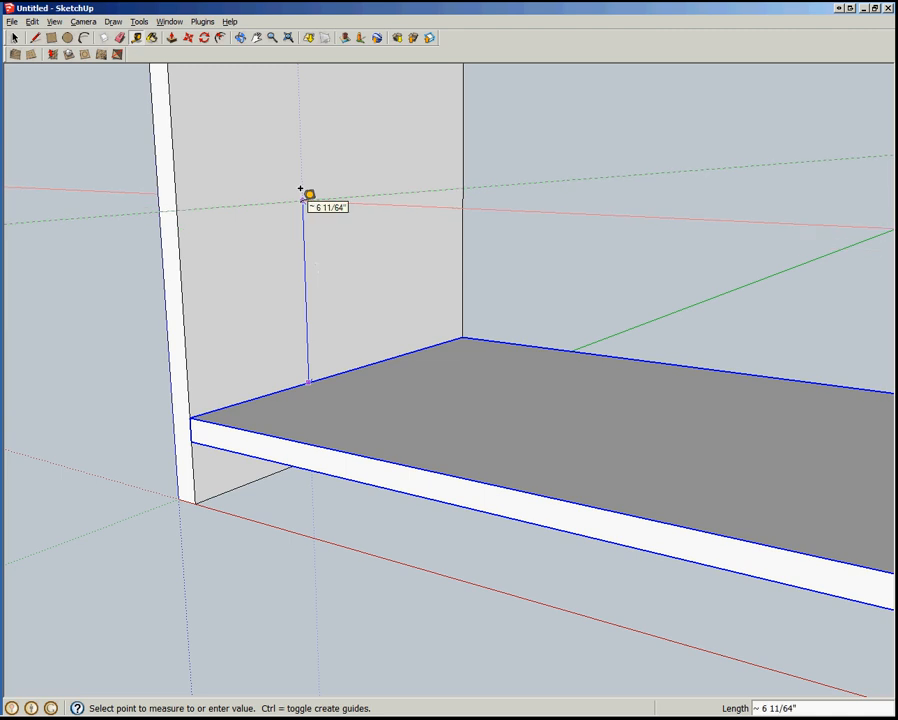
{"action": "type", "text": "15"}
{"action": "key", "text": "Return"}
{"action": "scroll", "coordinate": [278, 594], "scroll_direction": "down", "scroll_amount": 3}
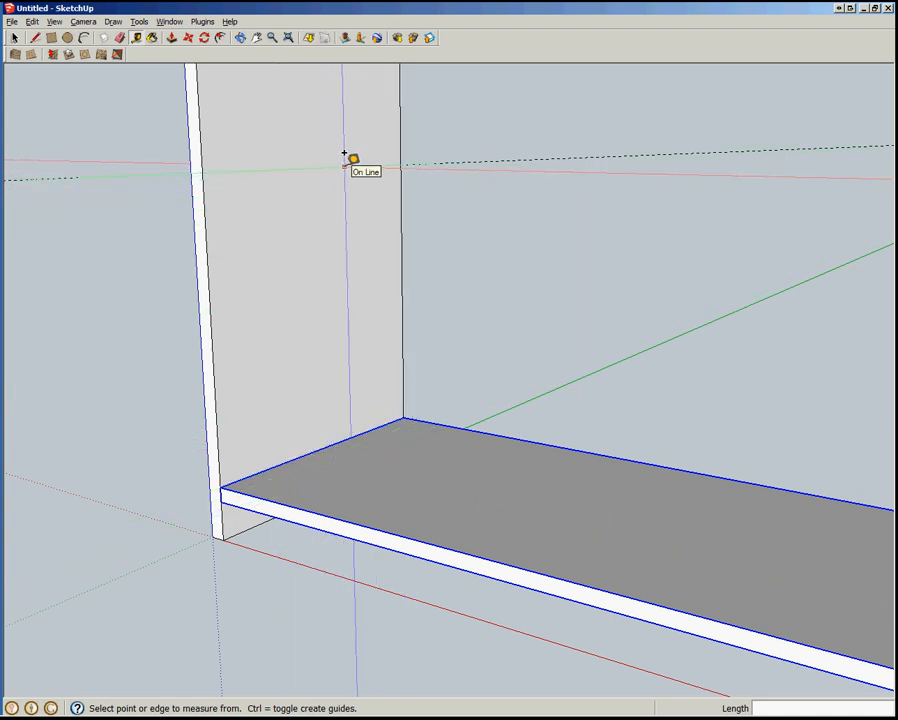
{"action": "left_click", "coordinate": [344, 156]}
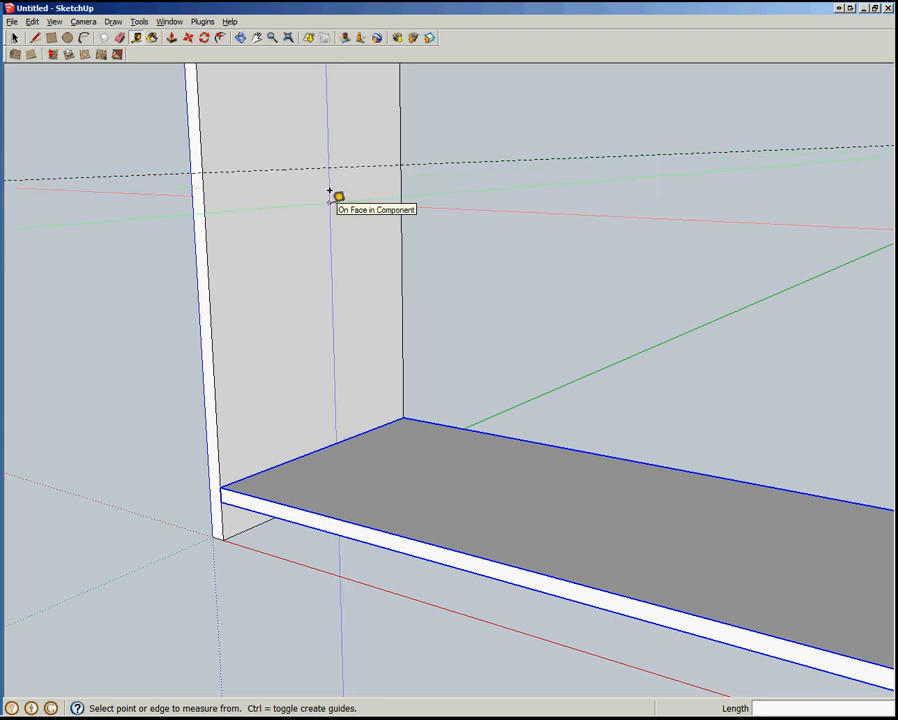
Copy the shelf 15 3/4" up so its lower front corner meets the guide on the wall, and delete the guide
{"action": "key", "text": "m"}
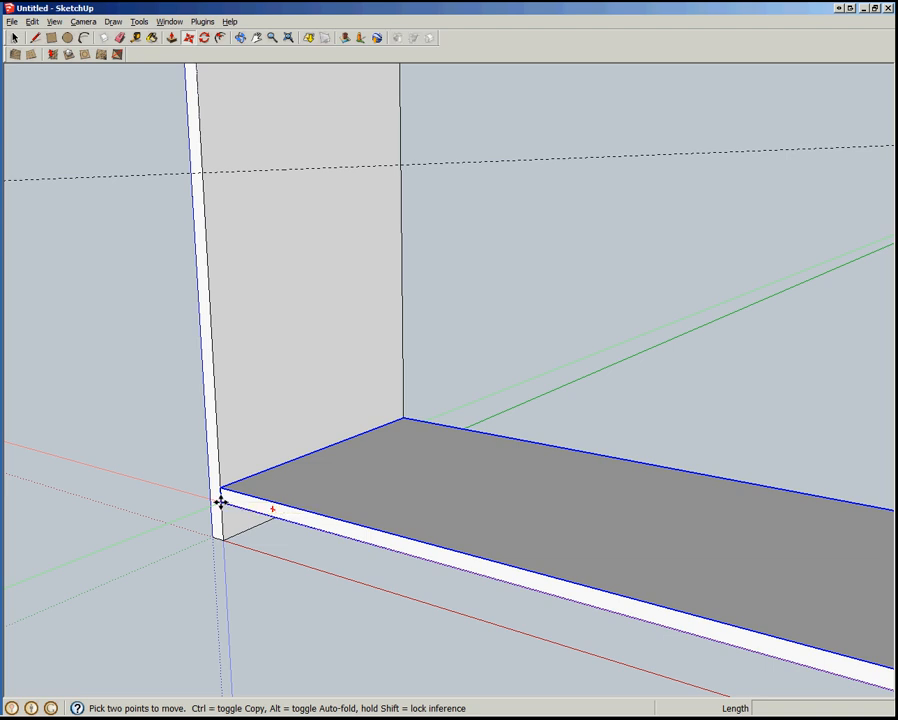
{"action": "left_click", "coordinate": [220, 500]}
{"action": "key", "text": "ctrl"}
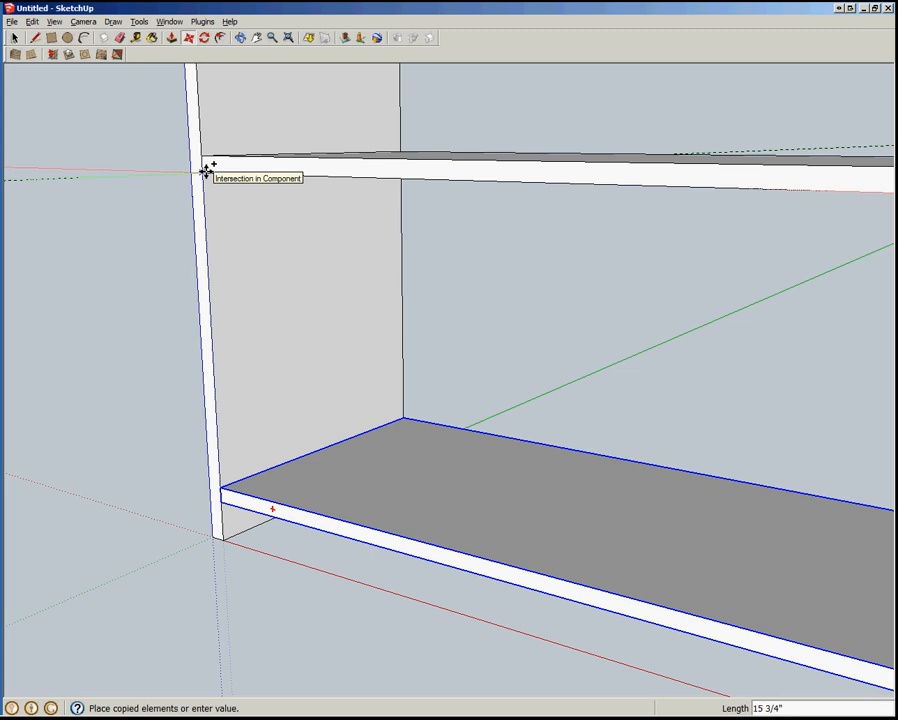
{"action": "left_click", "coordinate": [205, 171]}
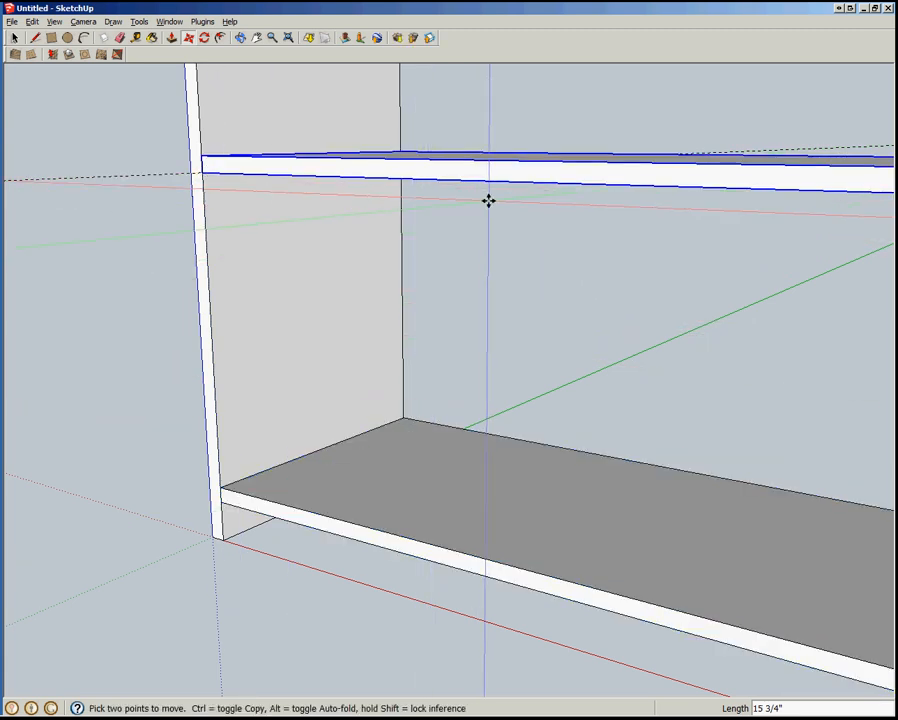
{"action": "scroll", "coordinate": [431, 437], "scroll_direction": "down", "scroll_amount": 3}
{"action": "scroll", "coordinate": [431, 440], "scroll_direction": "down", "scroll_amount": 2}
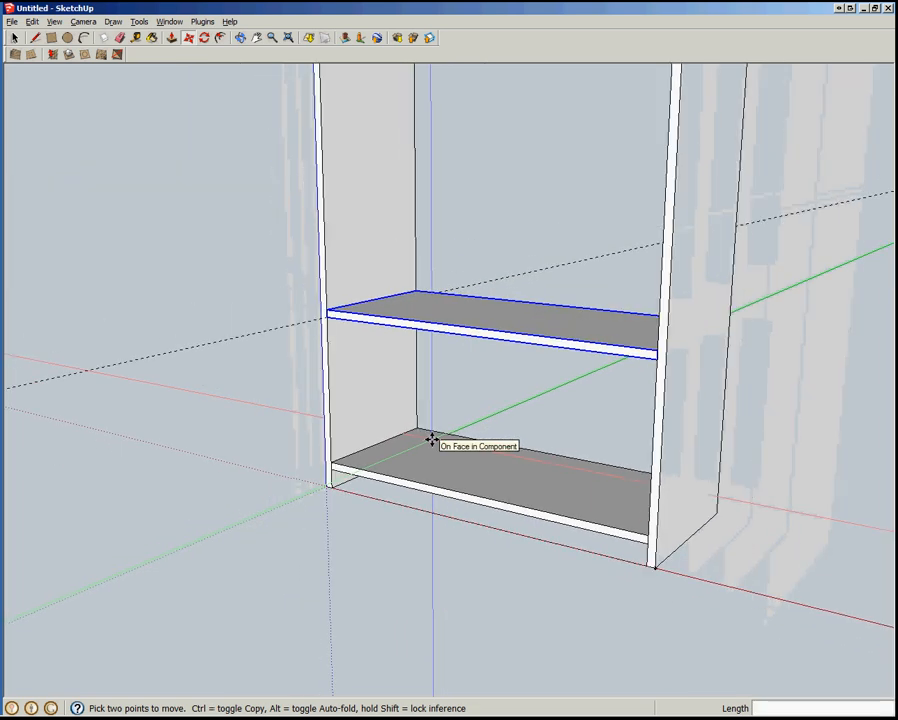
{"action": "key", "text": "space"}
{"action": "left_click", "coordinate": [287, 330]}
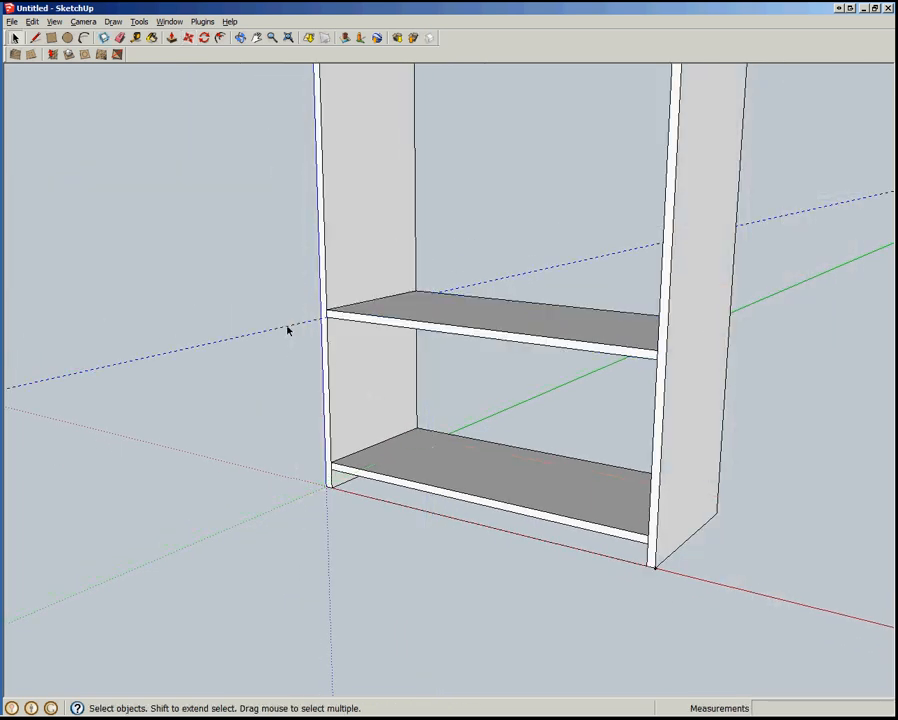
Copy the second shelf 65 1/2" up by its upper front corner so that it sits flush with the top of the walls
{"action": "scroll", "coordinate": [640, 520], "scroll_direction": "down", "scroll_amount": 5}
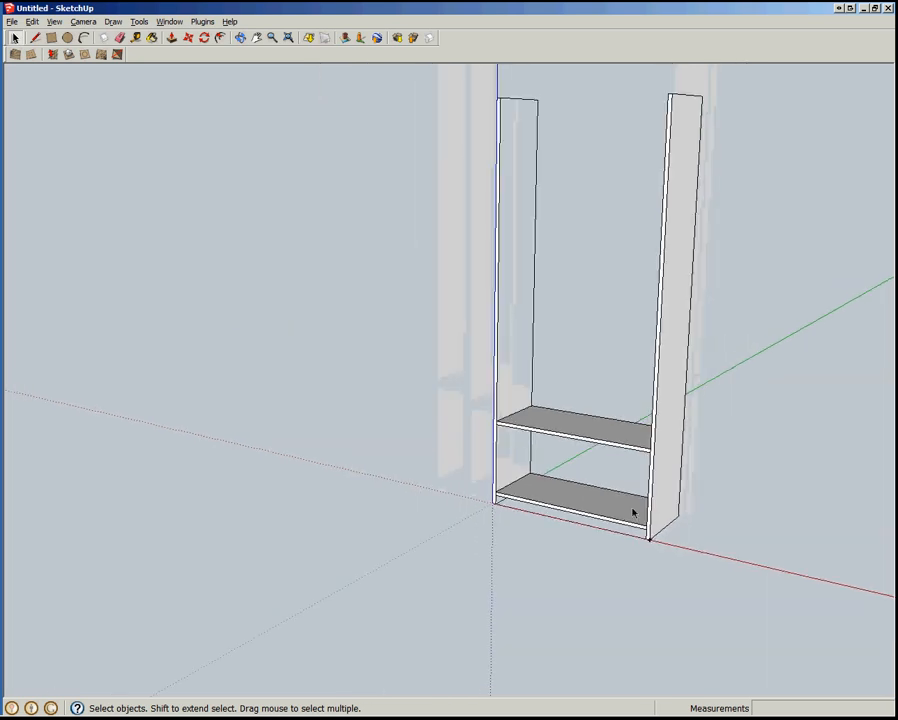
{"action": "scroll", "coordinate": [267, 538], "scroll_direction": "down", "scroll_amount": 2}
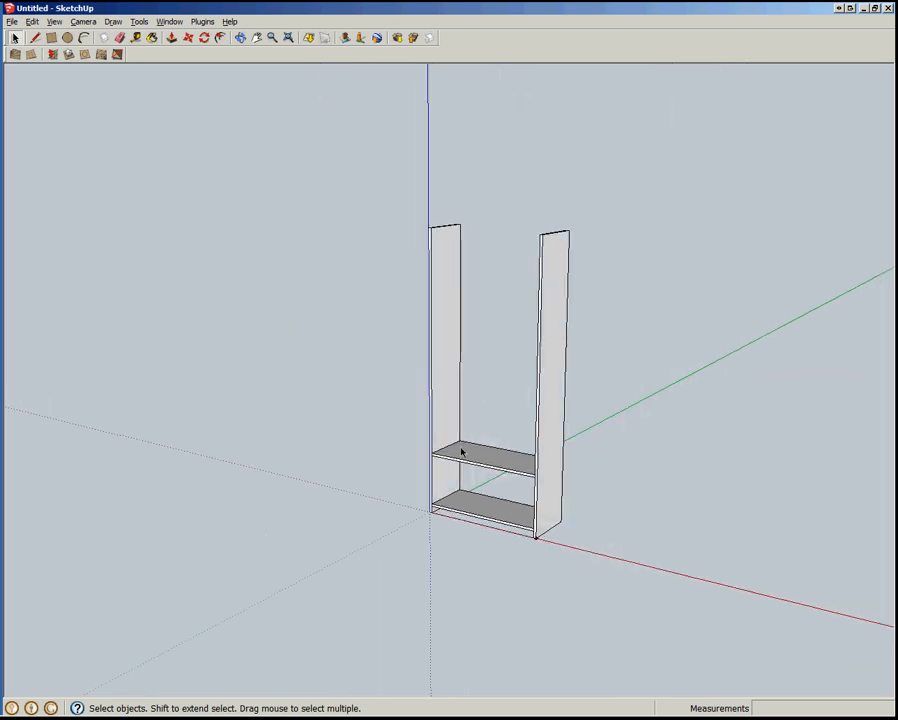
{"action": "scroll", "coordinate": [460, 450], "scroll_direction": "up", "scroll_amount": 3}
{"action": "scroll", "coordinate": [458, 450], "scroll_direction": "down", "scroll_amount": 1}
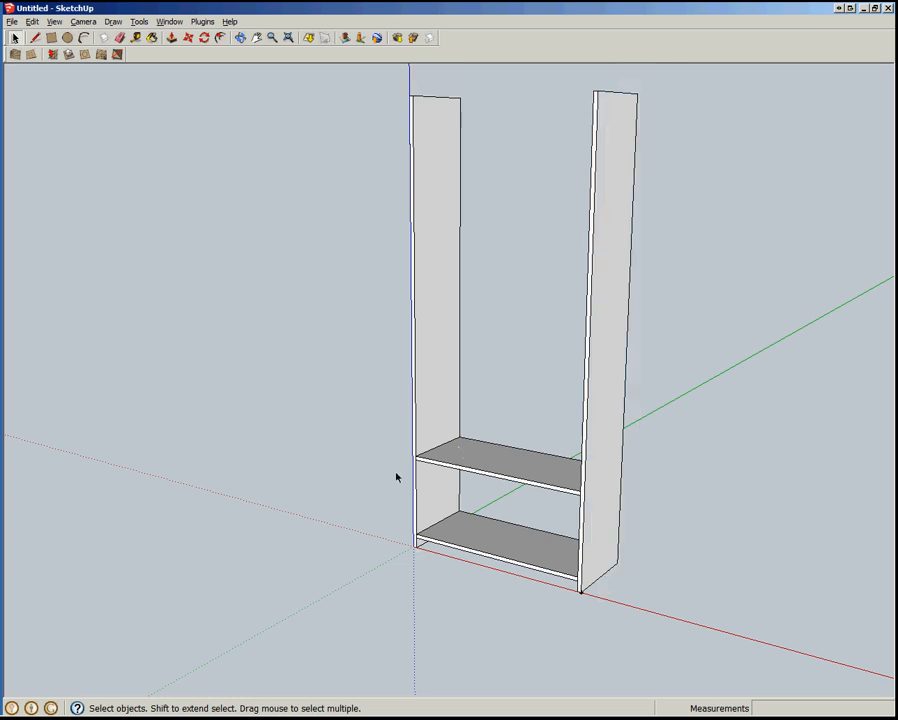
{"action": "left_click", "coordinate": [419, 459]}
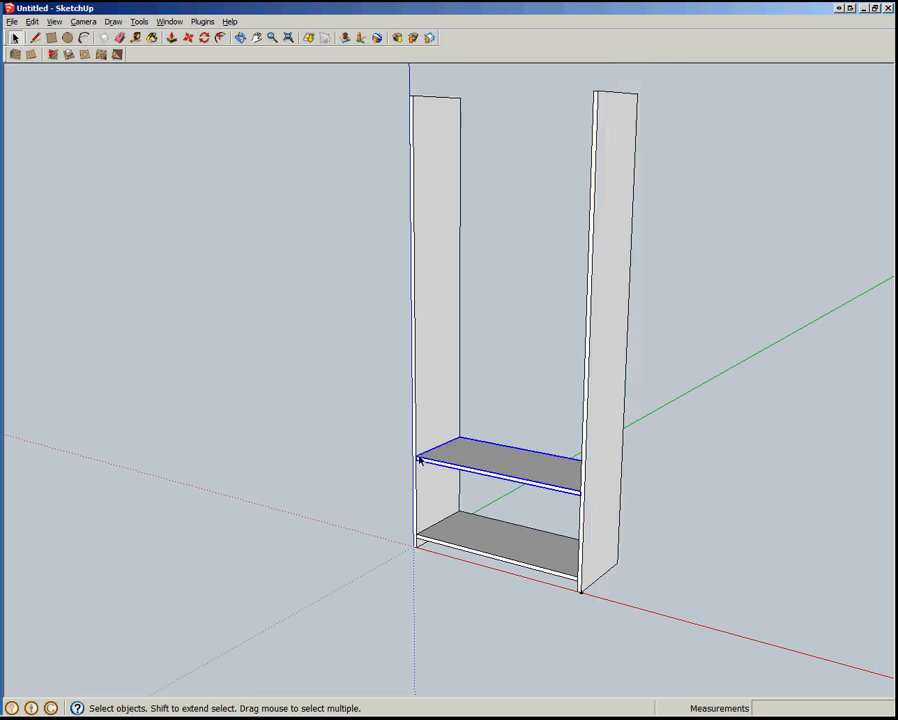
{"action": "scroll", "coordinate": [419, 459], "scroll_direction": "up", "scroll_amount": 4}
{"action": "scroll", "coordinate": [419, 460], "scroll_direction": "up", "scroll_amount": 2}
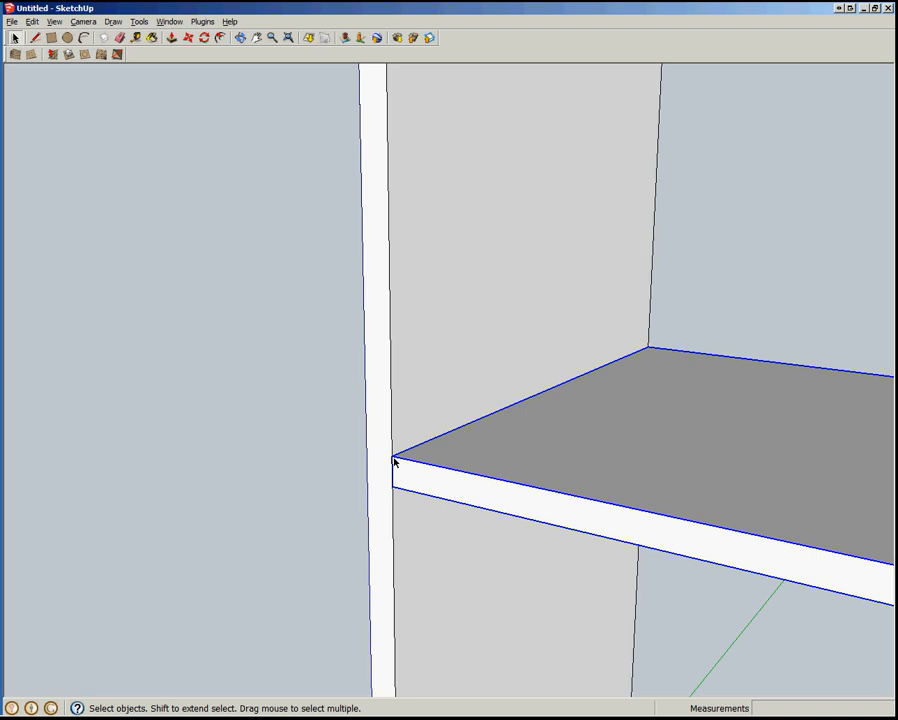
{"action": "key", "text": "m"}
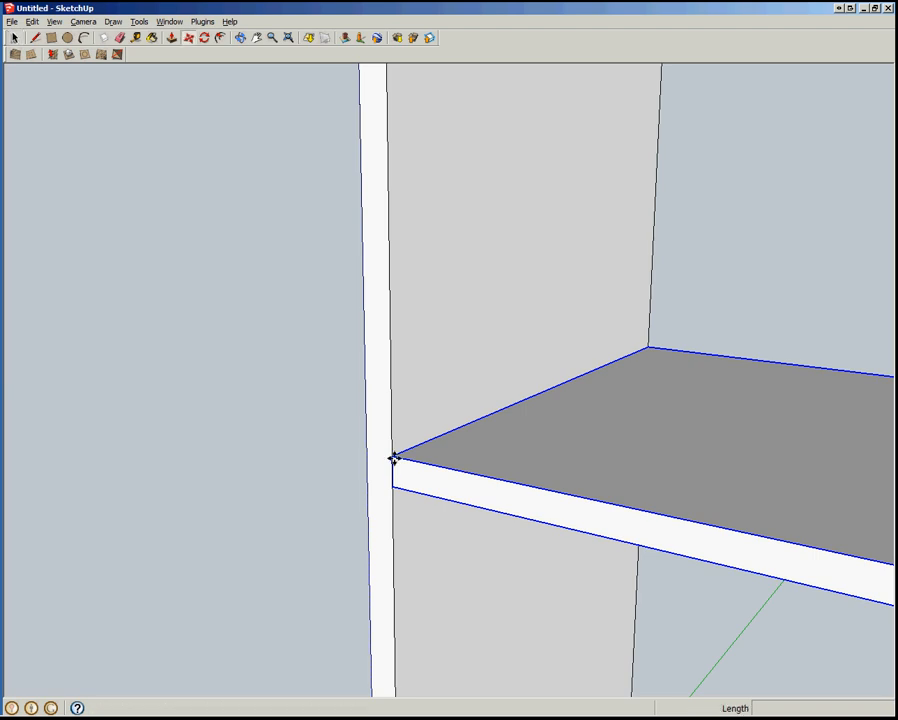
{"action": "left_click", "coordinate": [393, 458]}
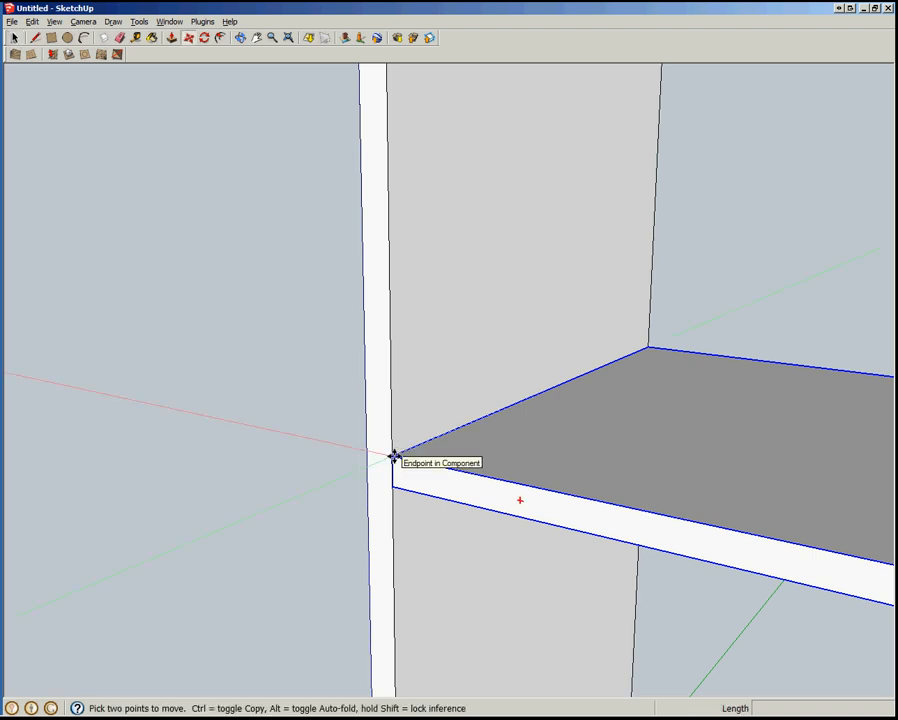
{"action": "key", "text": "ctrl"}
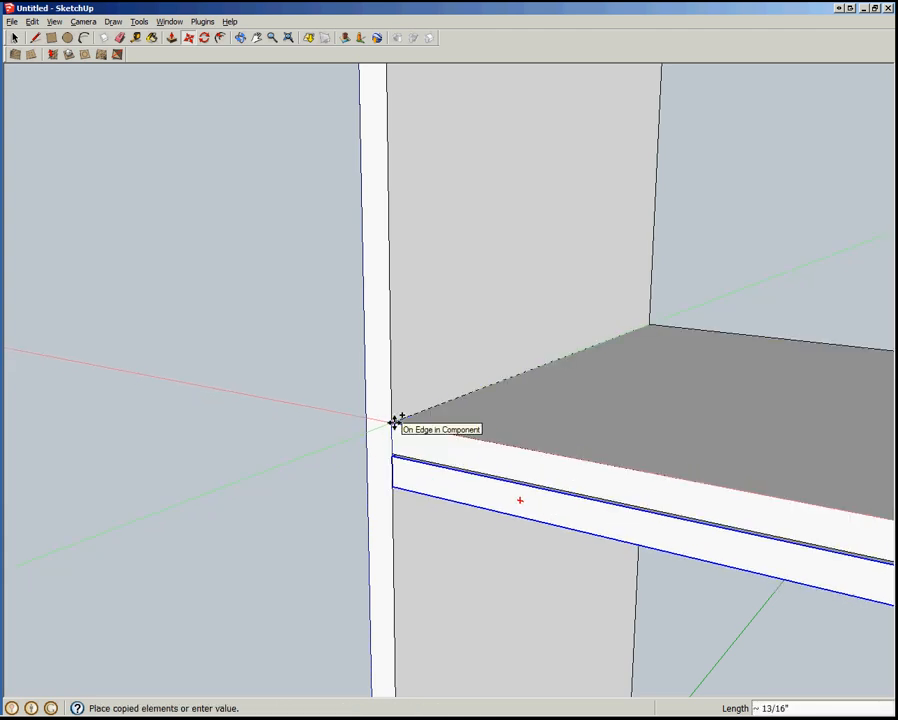
{"action": "scroll", "coordinate": [386, 300], "scroll_direction": "down", "scroll_amount": 1}
{"action": "scroll", "coordinate": [377, 600], "scroll_direction": "down", "scroll_amount": 4}
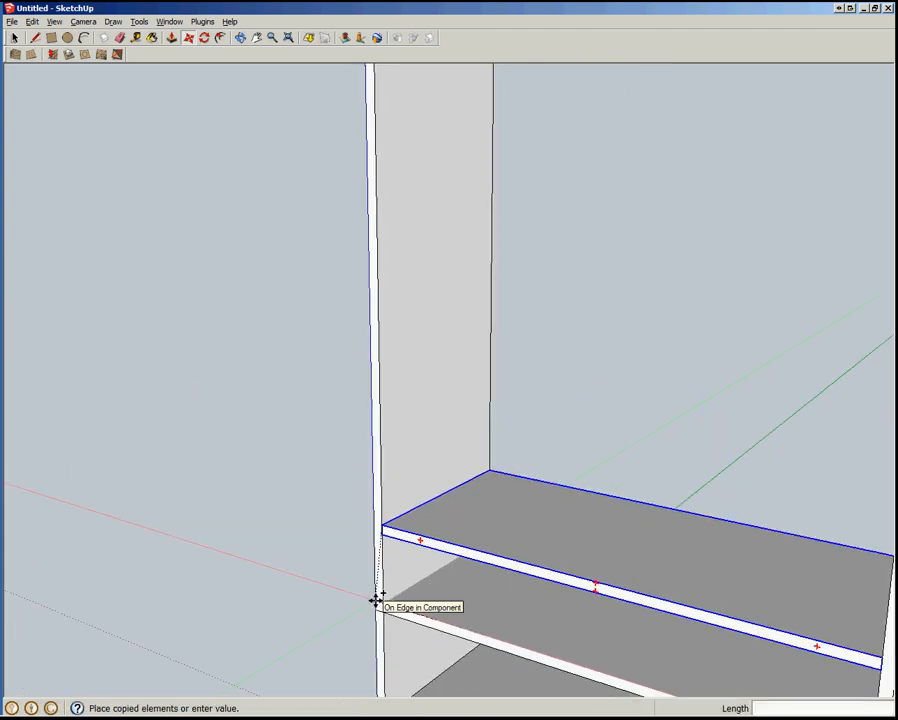
{"action": "scroll", "coordinate": [376, 598], "scroll_direction": "down", "scroll_amount": 3}
{"action": "scroll", "coordinate": [390, 322], "scroll_direction": "up", "scroll_amount": 3}
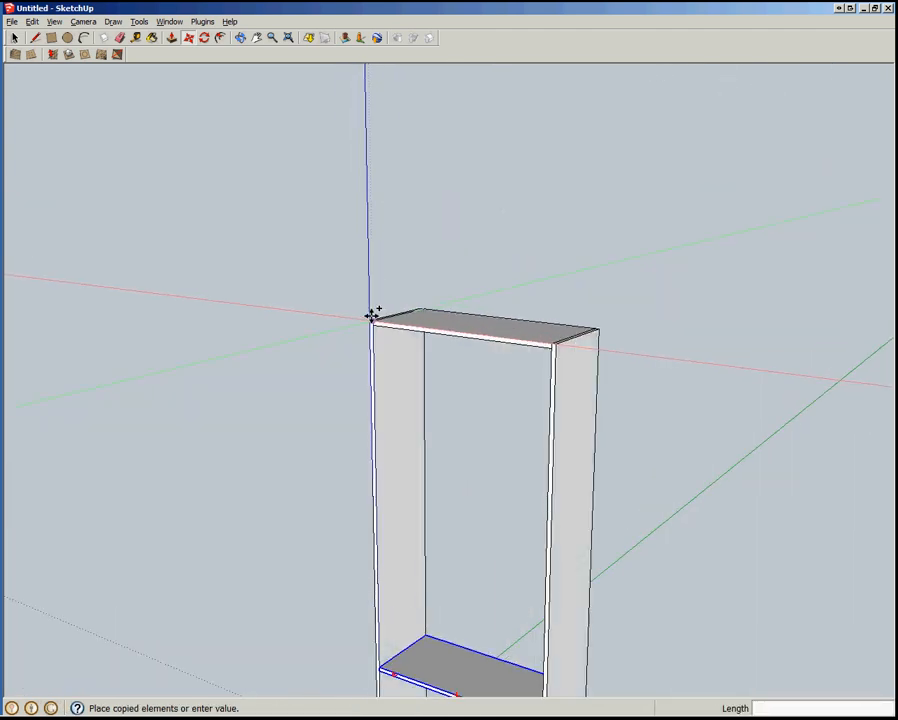
{"action": "scroll", "coordinate": [371, 315], "scroll_direction": "up", "scroll_amount": 5}
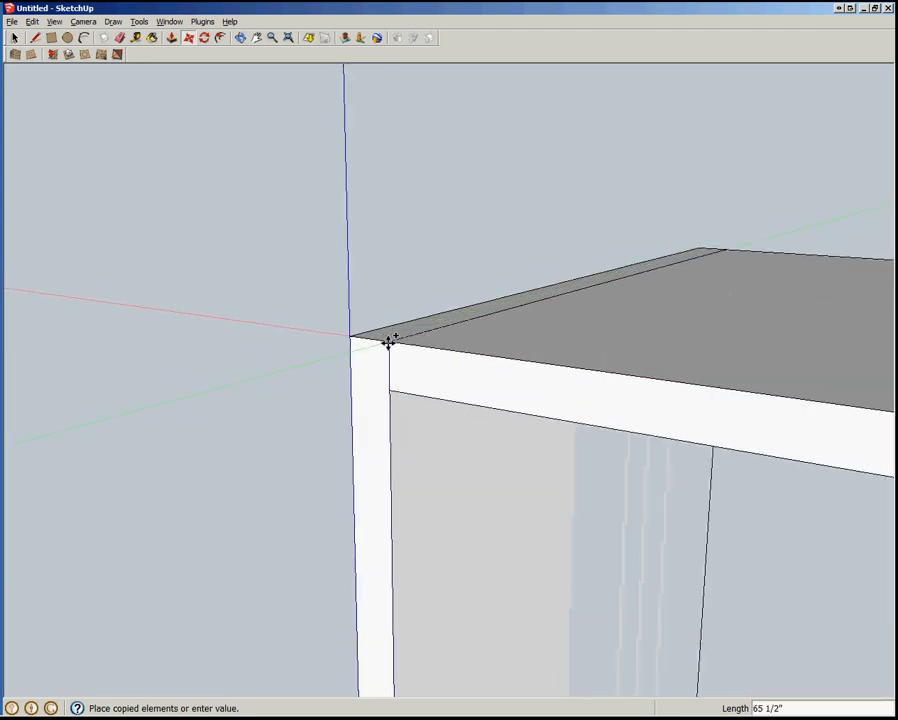
{"action": "left_click", "coordinate": [388, 342]}
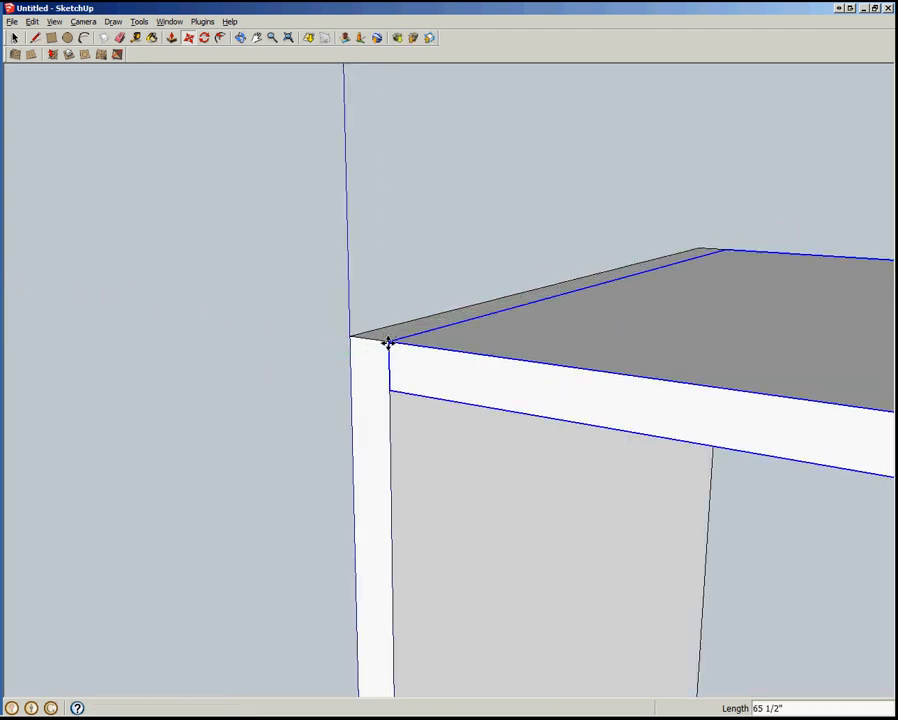
Divide the copy distance between the second shelf and the top, trying 3 and 4 divisions before using 5 equal spaces
{"action": "scroll", "coordinate": [250, 222], "scroll_direction": "down", "scroll_amount": 3}
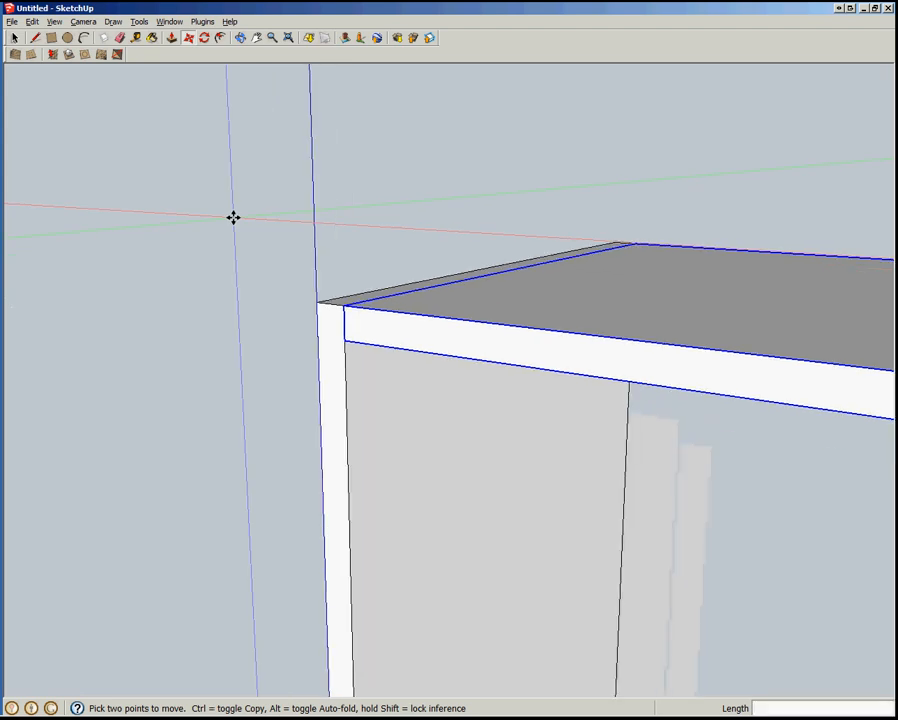
{"action": "scroll", "coordinate": [214, 259], "scroll_direction": "down", "scroll_amount": 5}
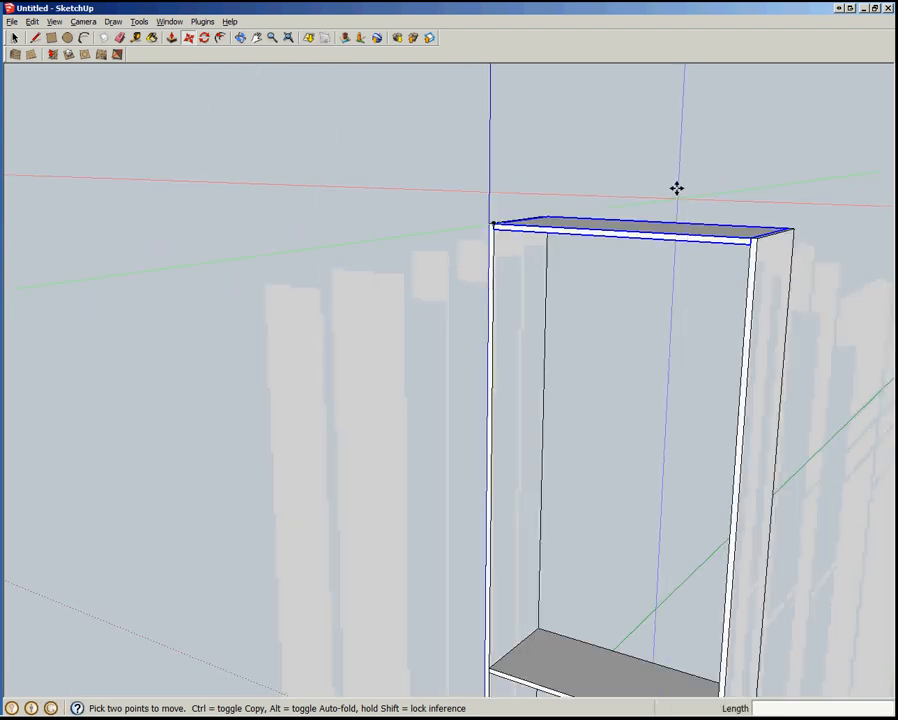
{"action": "scroll", "coordinate": [335, 188], "scroll_direction": "down", "scroll_amount": 2}
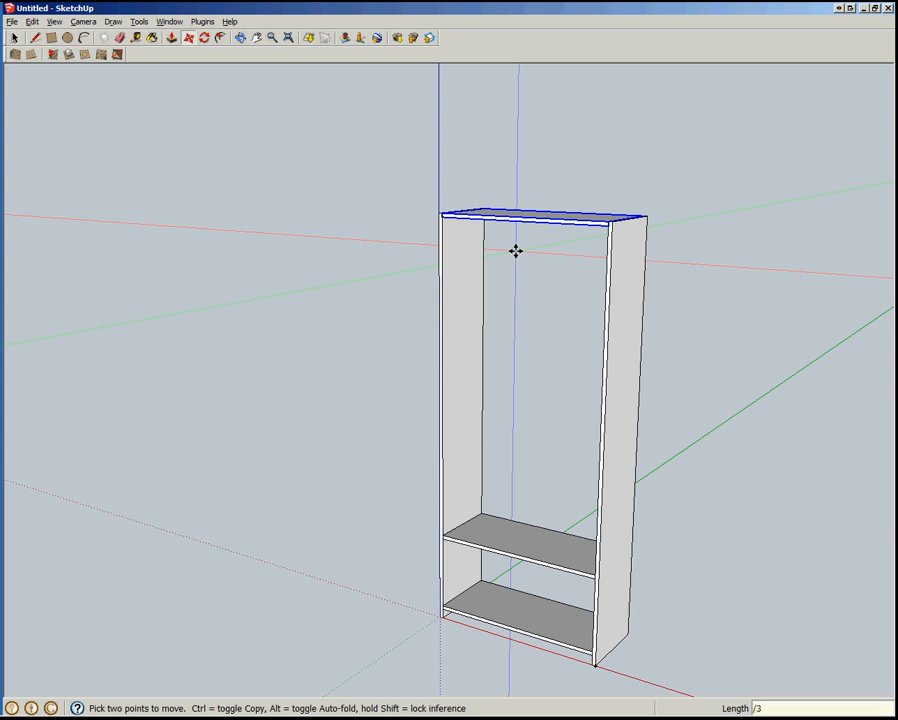
{"action": "key", "text": "Return"}
{"action": "key", "text": "Return"}
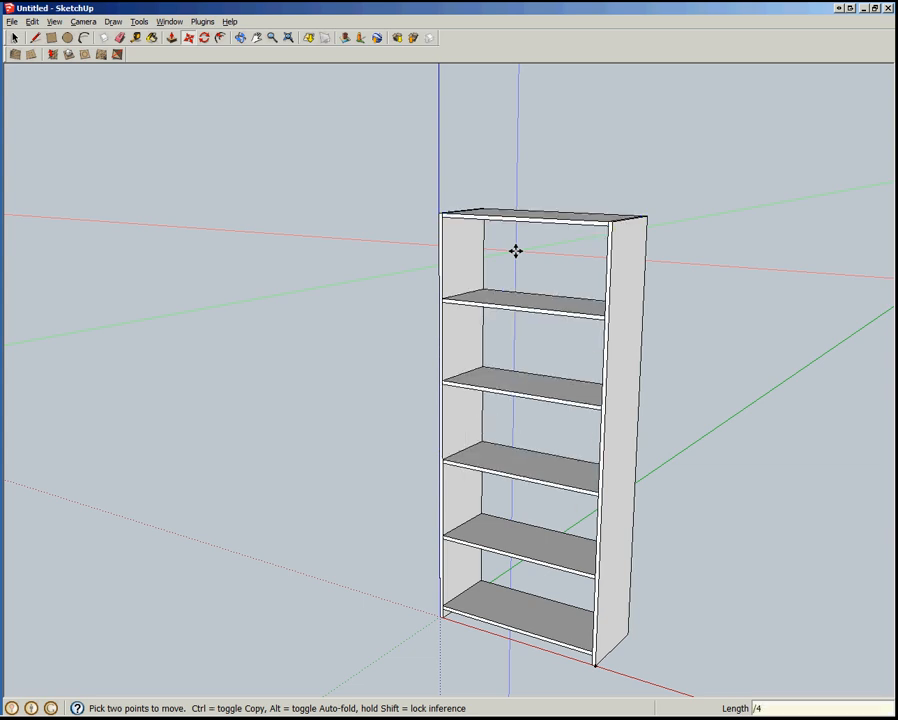
{"action": "type", "text": "/5"}
{"action": "key", "text": "Return"}
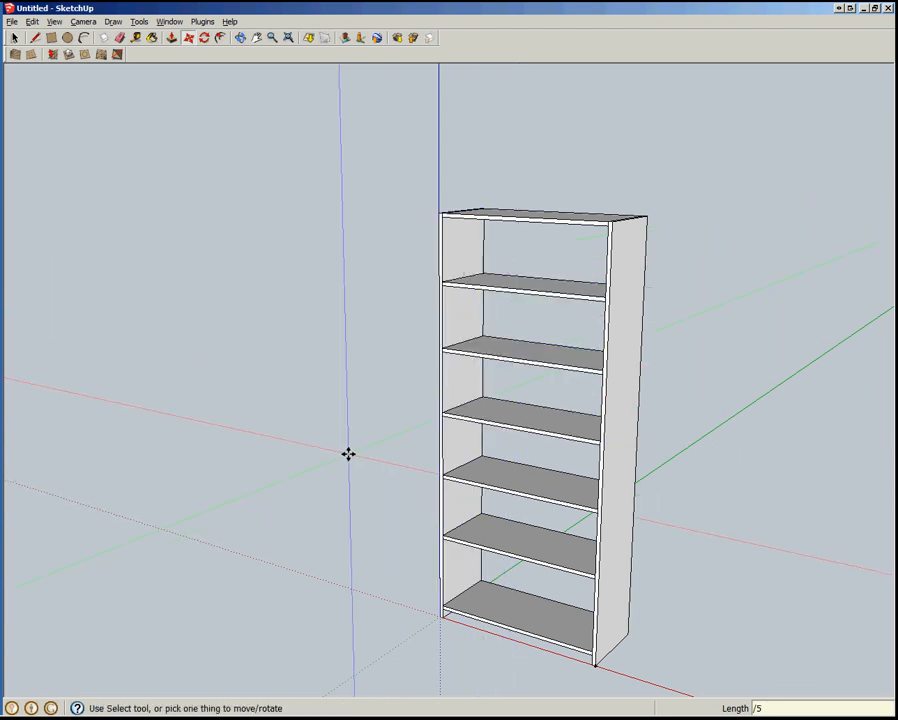
{"action": "key", "text": "space"}
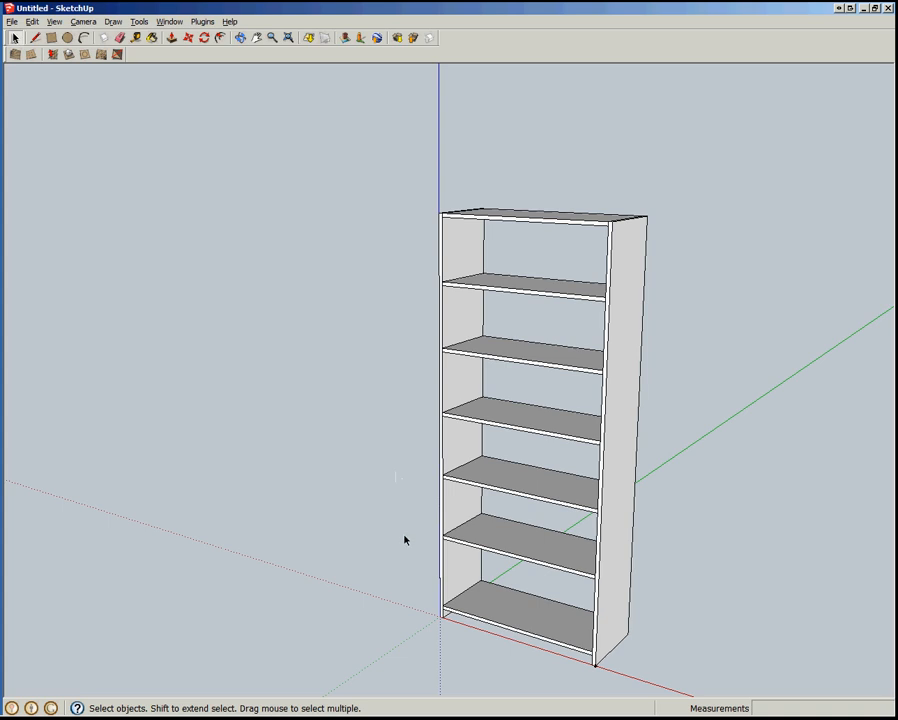
Draw a 2" by 3/4" rectangle on the inner face of the wall at the origin, from the bottom shelf's lower front corner
{"action": "middle_click_drag", "start_coordinate": [403, 538], "coordinate": [297, 302]}
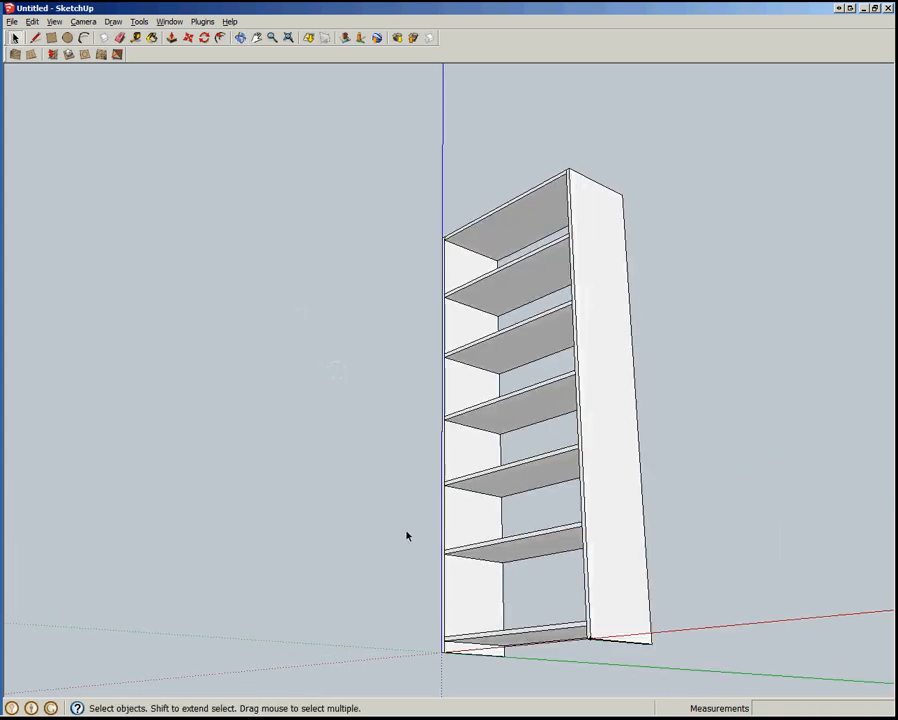
{"action": "scroll", "coordinate": [410, 545], "scroll_direction": "up", "scroll_amount": 5}
{"action": "scroll", "coordinate": [218, 112], "scroll_direction": "down", "scroll_amount": 3}
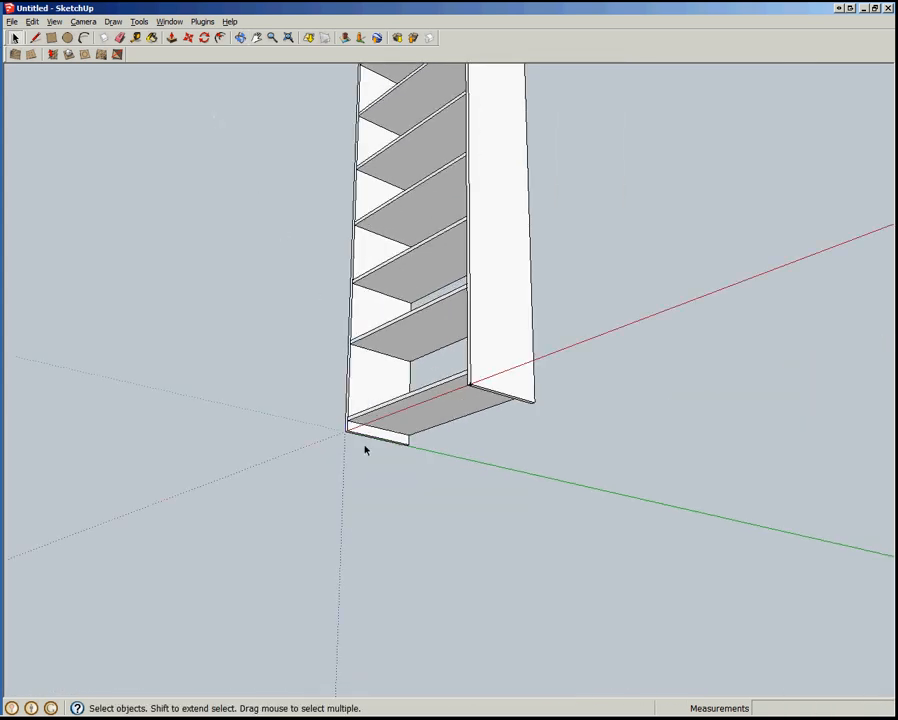
{"action": "scroll", "coordinate": [336, 494], "scroll_direction": "up", "scroll_amount": 4}
{"action": "scroll", "coordinate": [378, 420], "scroll_direction": "up", "scroll_amount": 4}
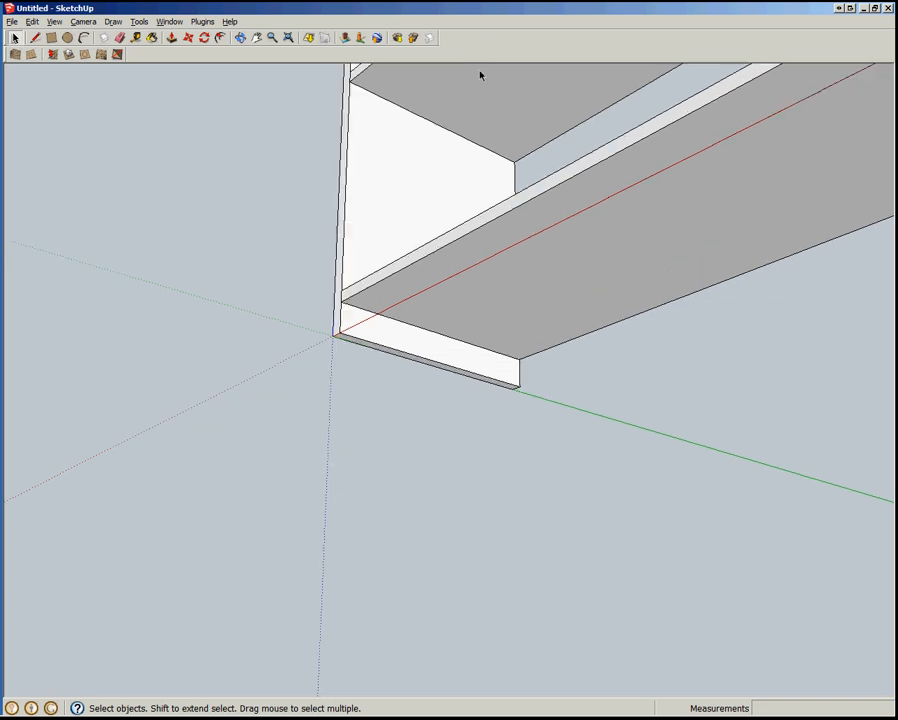
{"action": "middle_click_drag", "start_coordinate": [580, 119], "coordinate": [524, 260]}
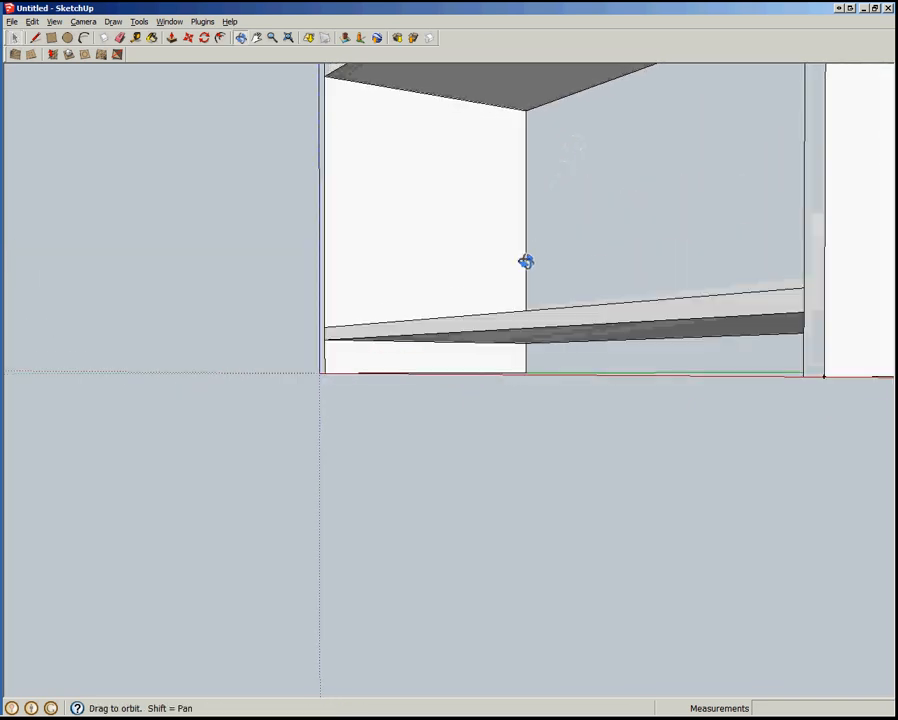
{"action": "scroll", "coordinate": [350, 360], "scroll_direction": "up", "scroll_amount": 2}
{"action": "scroll", "coordinate": [350, 360], "scroll_direction": "up", "scroll_amount": 2}
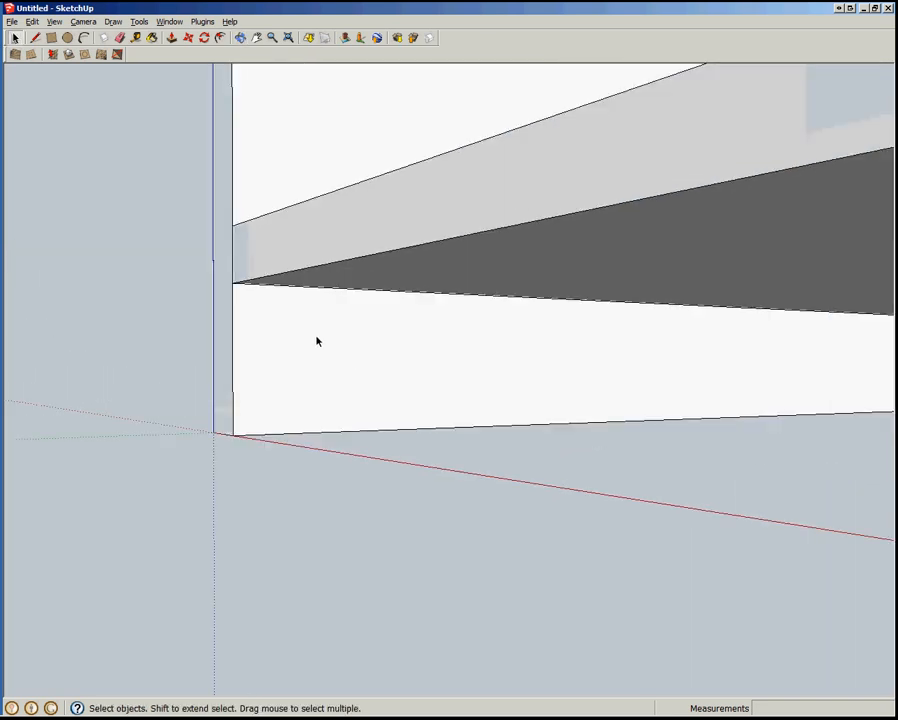
{"action": "key", "text": "r"}
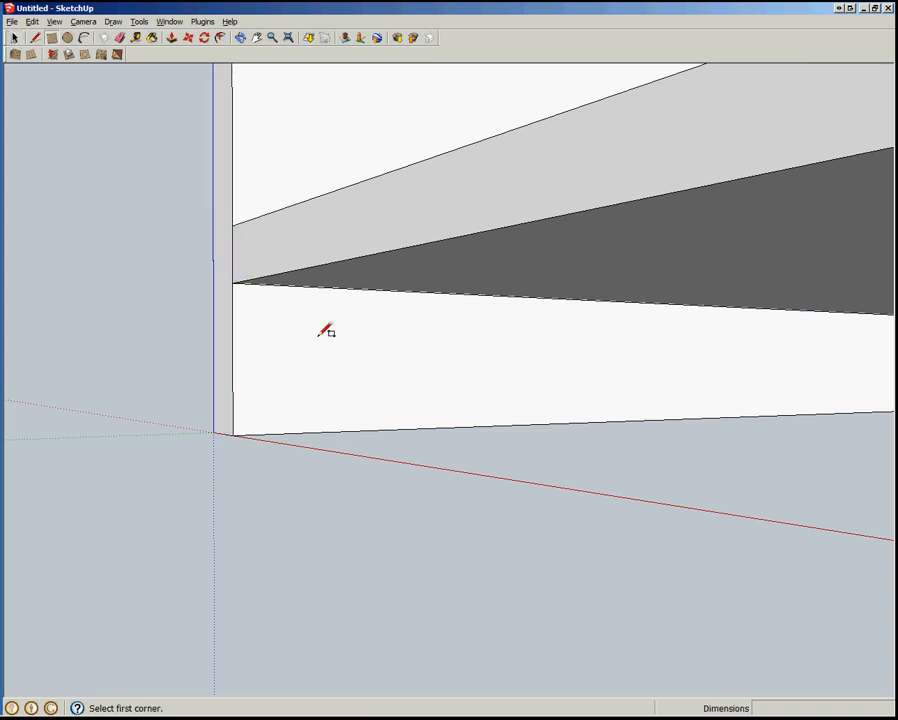
{"action": "left_click", "coordinate": [233, 284]}
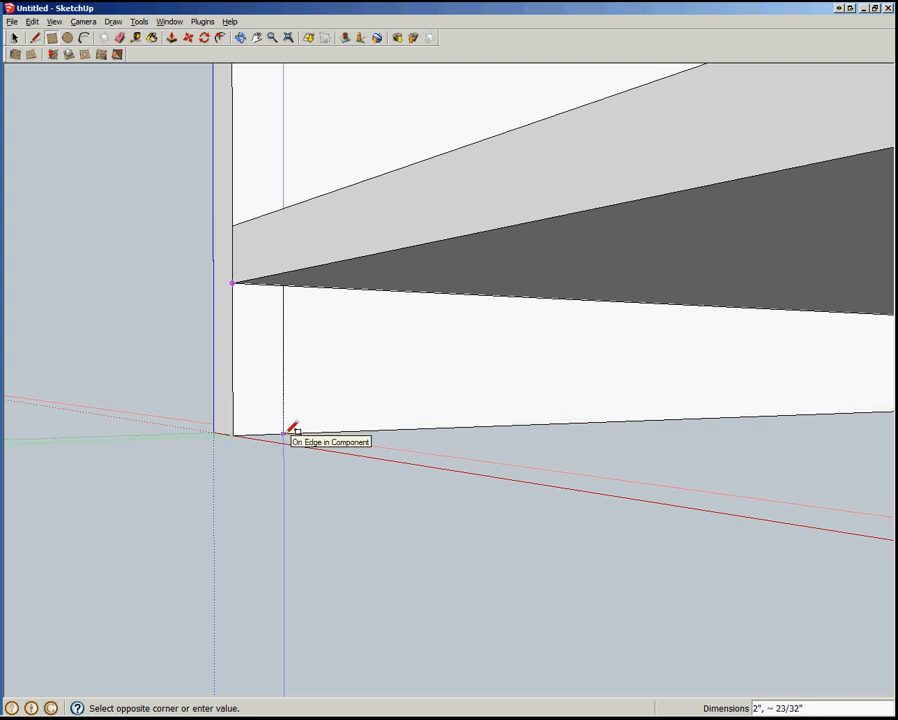
{"action": "type", "text": "2,3/4"}
{"action": "key", "text": "Return"}
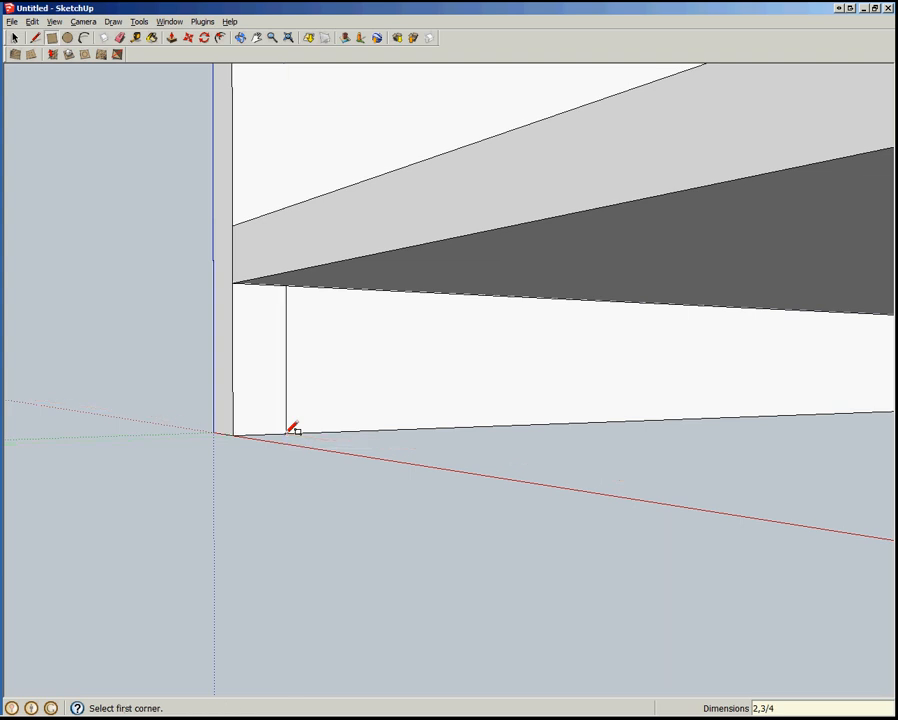
Push/Pull the small rectangle 34 1/2" across to the opposite wall, forming a toe kick under the bottom shelf
{"action": "key", "text": "space"}
{"action": "left_click", "coordinate": [276, 408]}
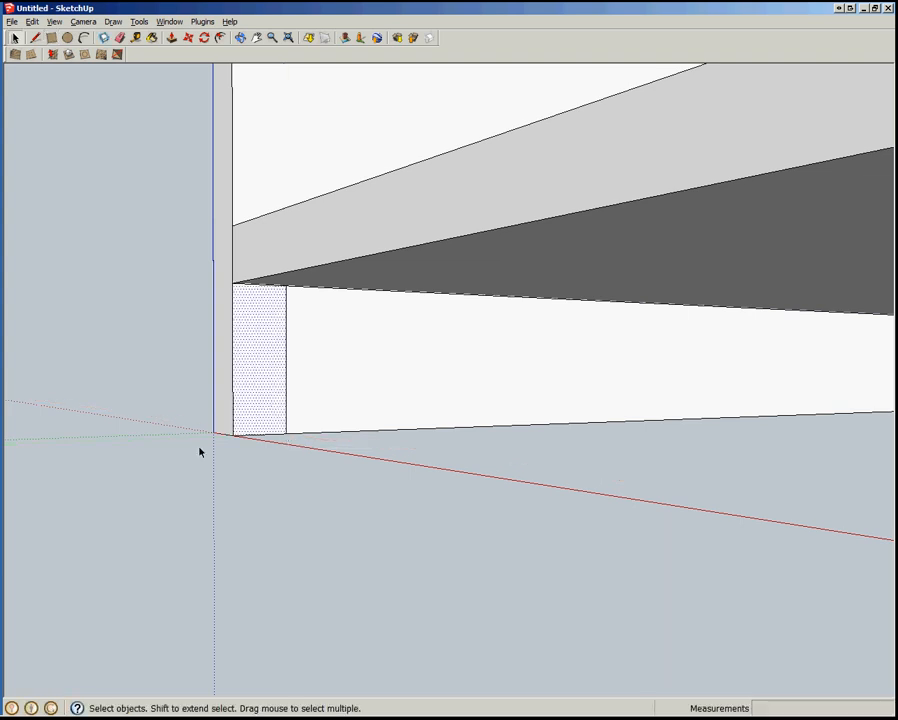
{"action": "scroll", "coordinate": [320, 363], "scroll_direction": "down", "scroll_amount": 2}
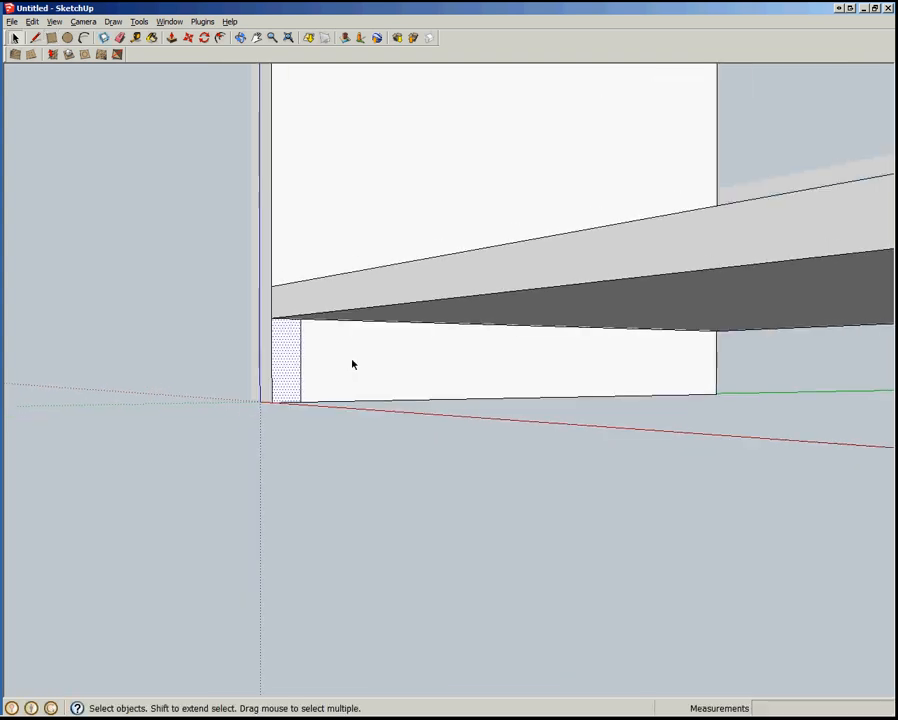
{"action": "scroll", "coordinate": [434, 326], "scroll_direction": "down", "scroll_amount": 3}
{"action": "key", "text": "p"}
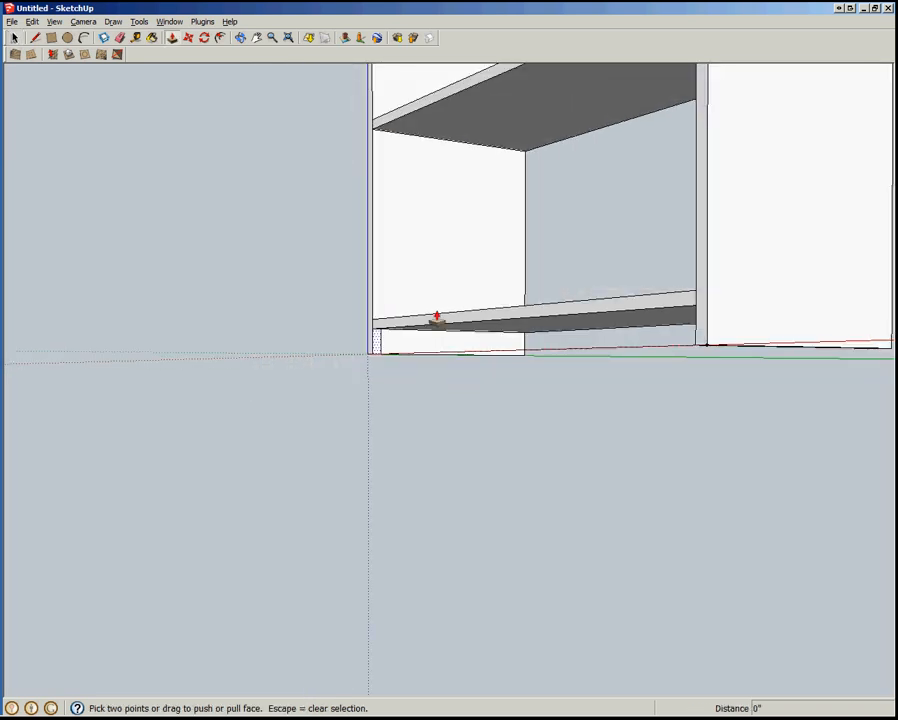
{"action": "left_click_drag", "start_coordinate": [378, 348], "coordinate": [587, 398]}
{"action": "middle_click_drag", "start_coordinate": [587, 398], "coordinate": [821, 350]}
{"action": "left_click_drag", "start_coordinate": [821, 350], "coordinate": [802, 347]}
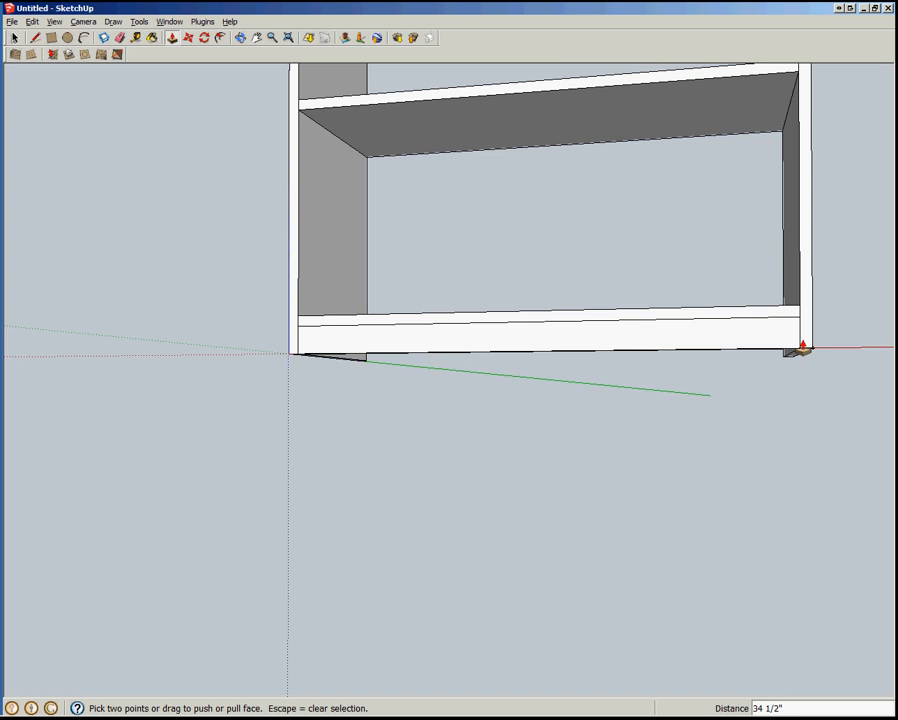
{"action": "key", "text": "space"}
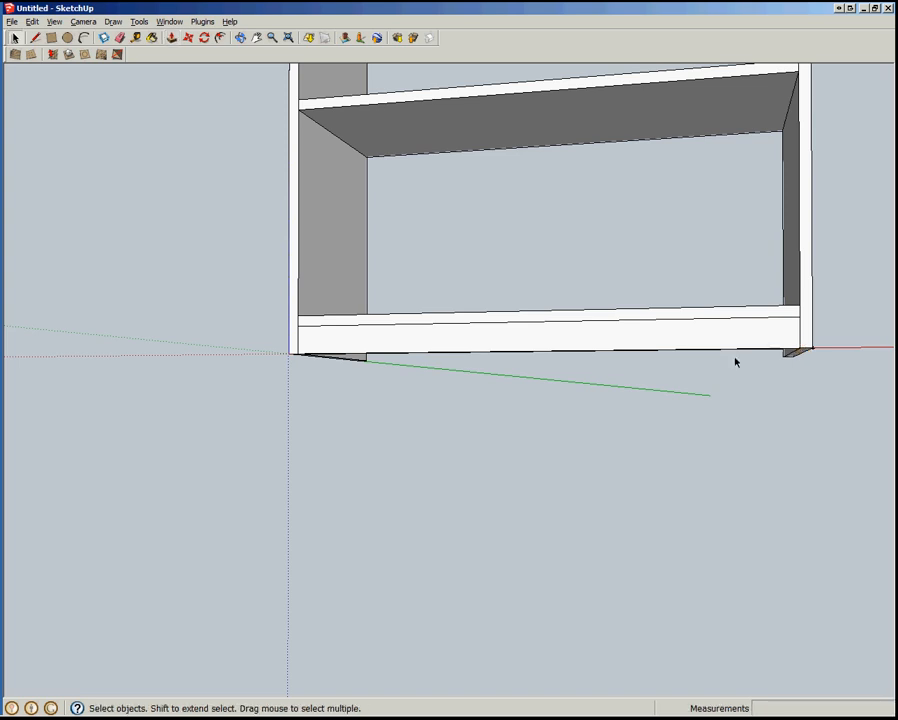
Make the whole toe kick board a component named toekic
{"action": "double_click", "coordinate": [583, 339]}
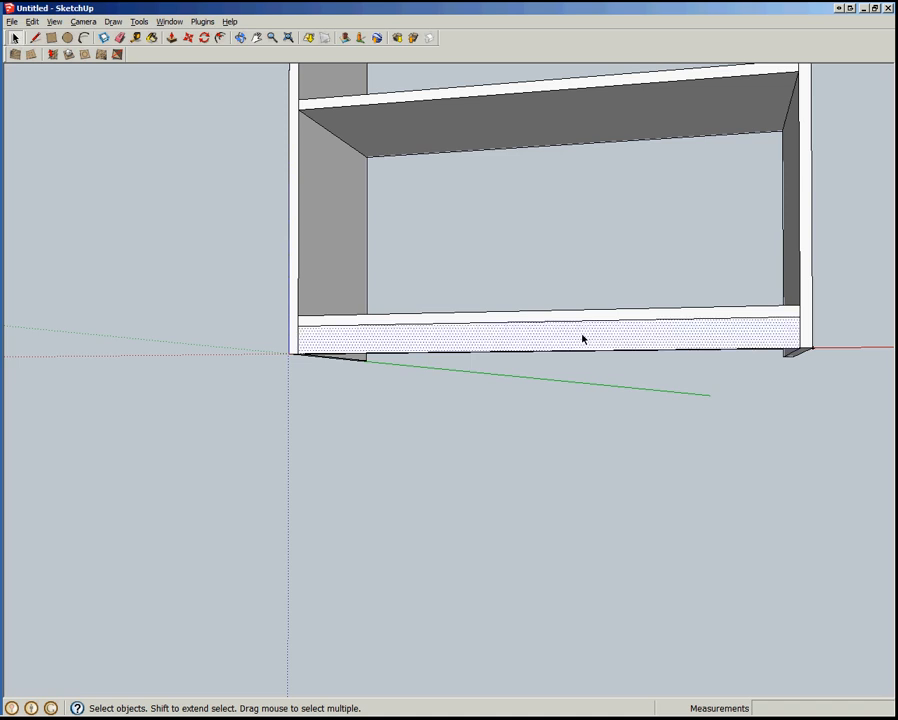
{"action": "type", "text": "g"}
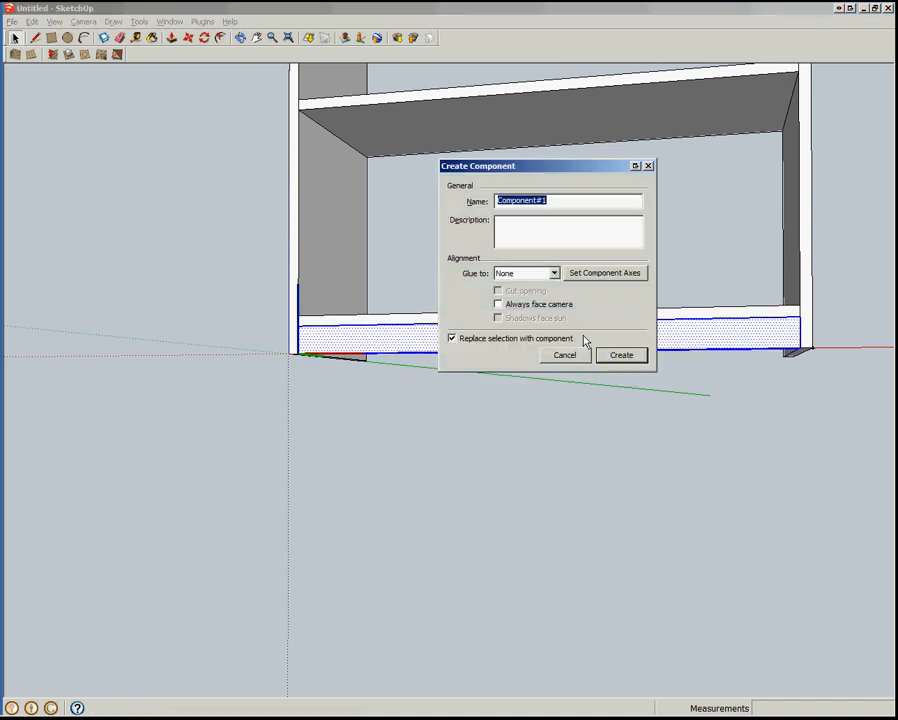
{"action": "type", "text": "toekic"}
{"action": "key", "text": "Return"}
Move the toe kick back from the front edge along the green axis, trying 2" and 1.5" before using 1"
{"action": "key", "text": "o"}
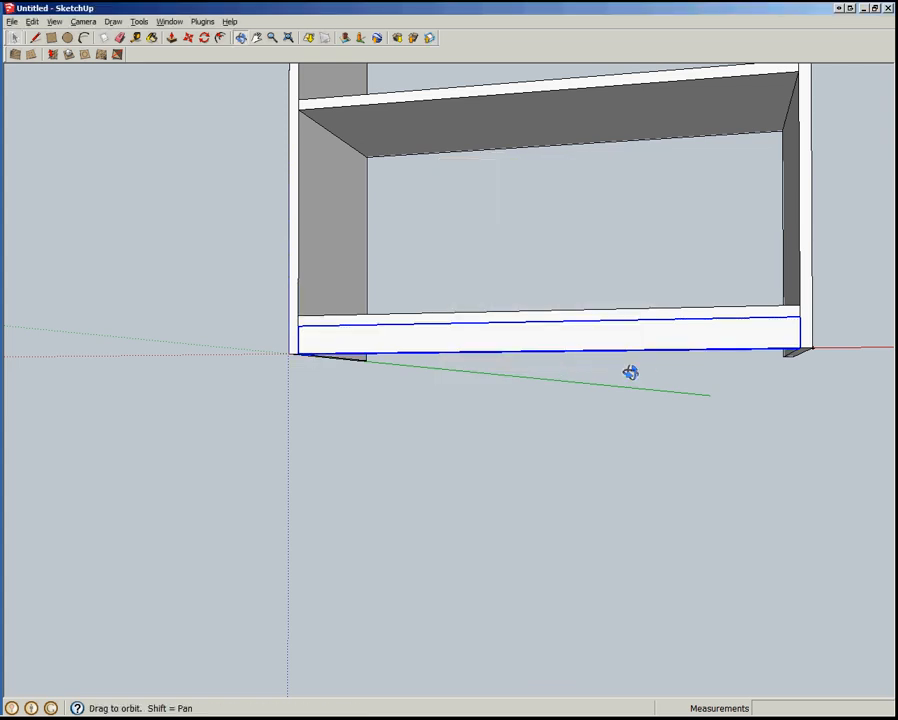
{"action": "left_click_drag", "start_coordinate": [630, 372], "coordinate": [258, 412]}
{"action": "key", "text": "space"}
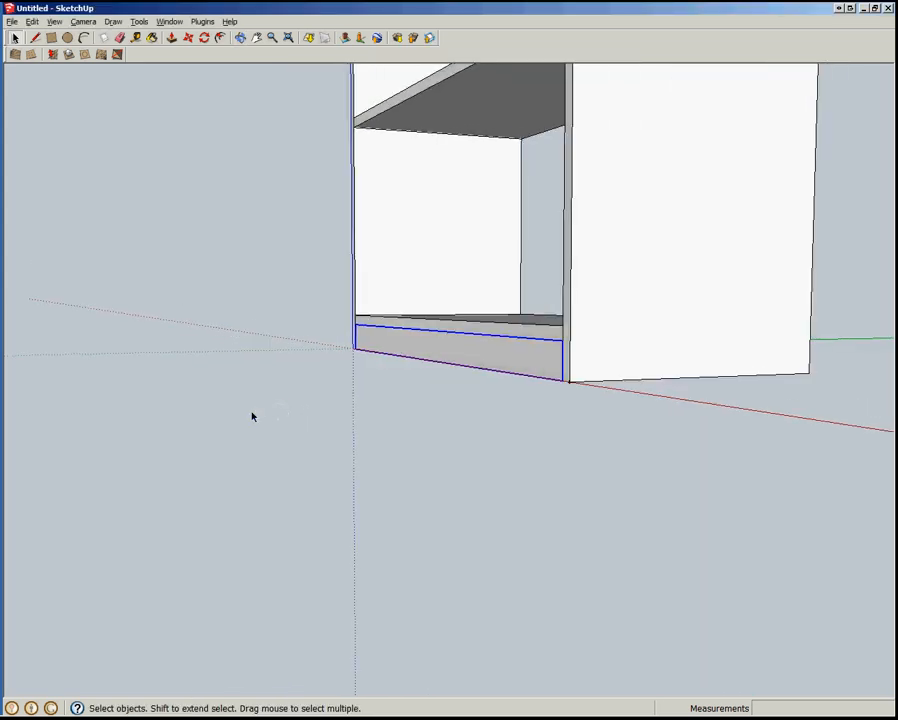
{"action": "key", "text": "m"}
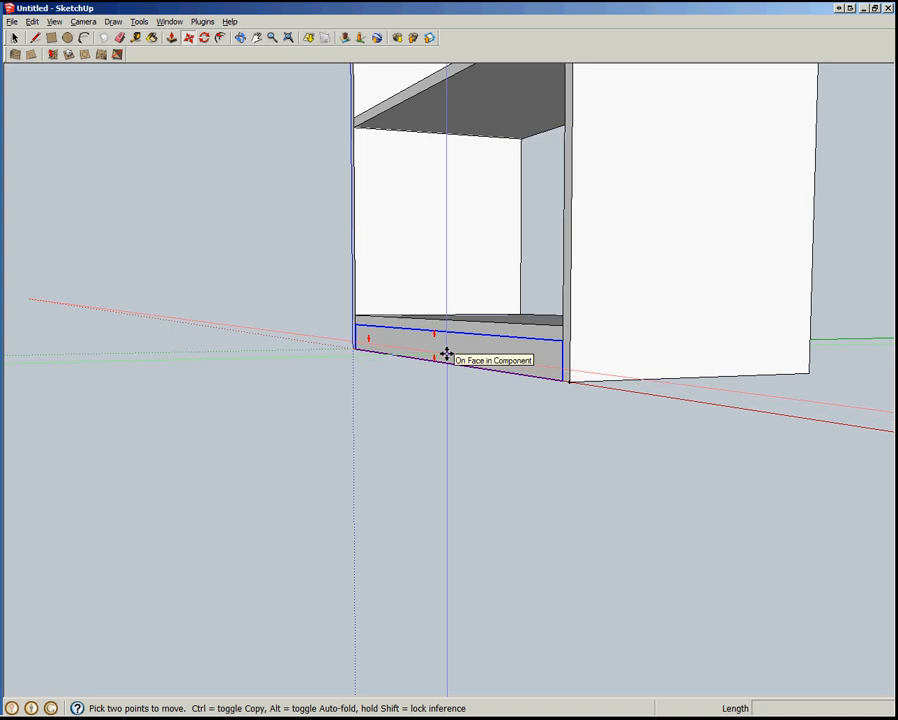
{"action": "left_click", "coordinate": [561, 380]}
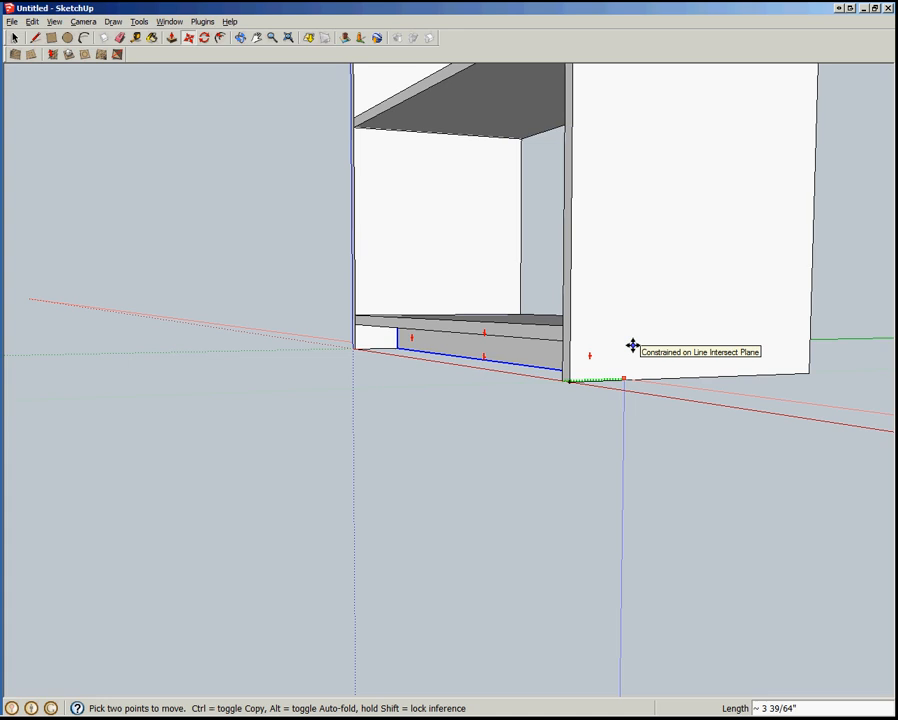
{"action": "type", "text": "2"}
{"action": "key", "text": "Return"}
{"action": "key", "text": "q"}
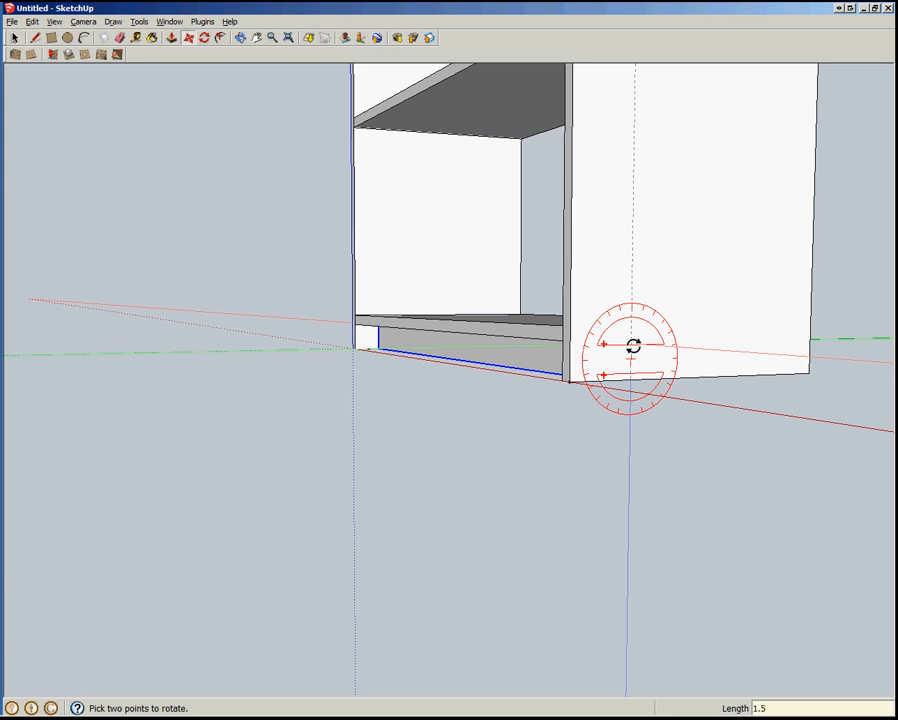
{"action": "key", "text": "Return"}
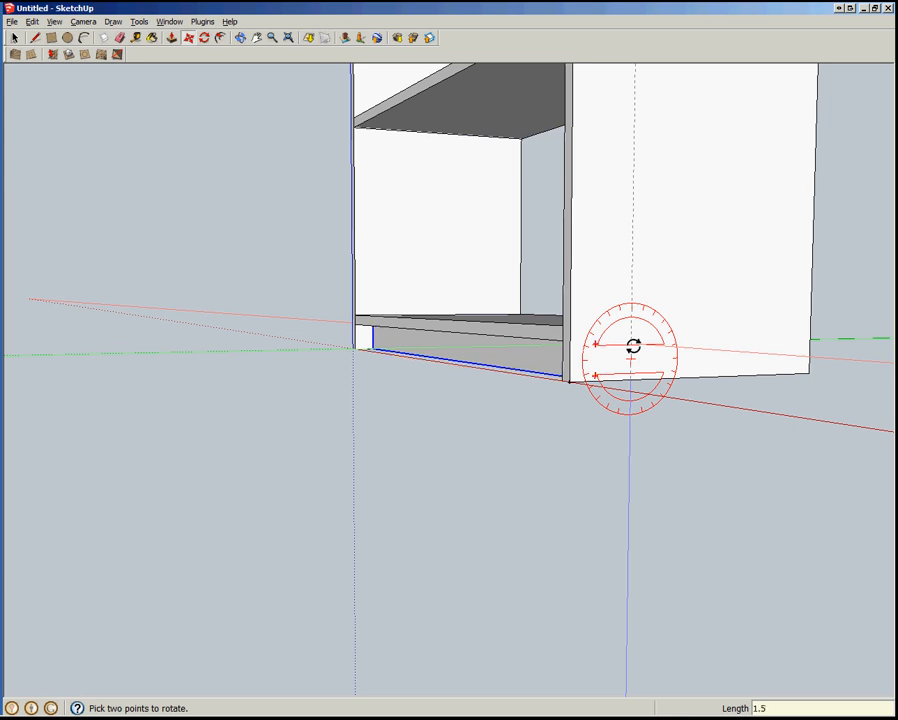
{"action": "type", "text": "1"}
{"action": "key", "text": "Return"}
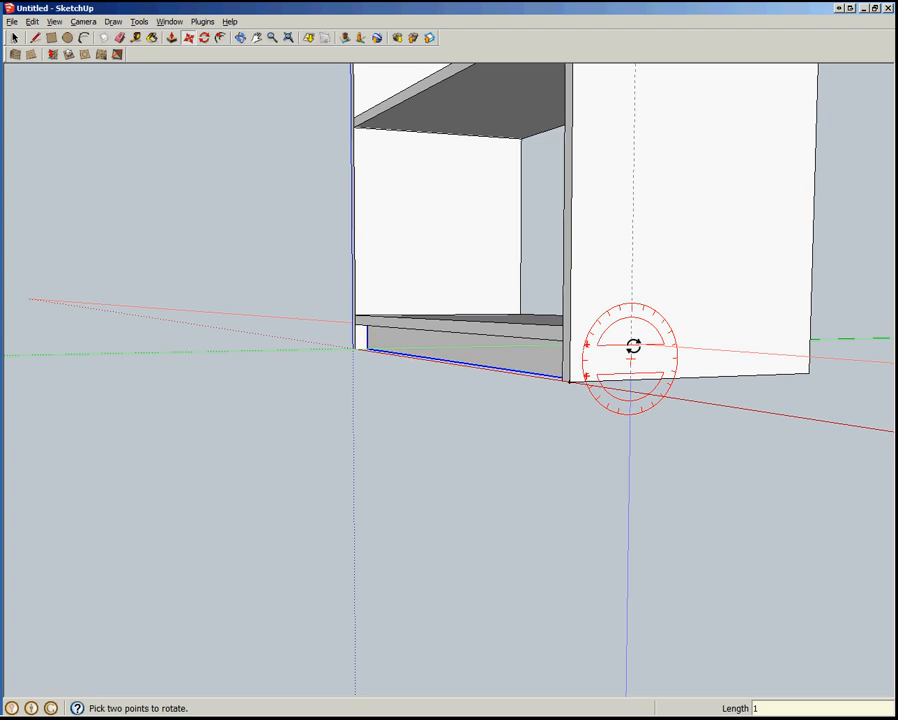
{"action": "key", "text": "m"}
On the bookcase's back, place guides 3/8" above the bottom shelf's lower edge and 3/8" inside the outer edge of the wall opposite the origin
{"action": "middle_click_drag", "start_coordinate": [170, 348], "coordinate": [233, 423]}
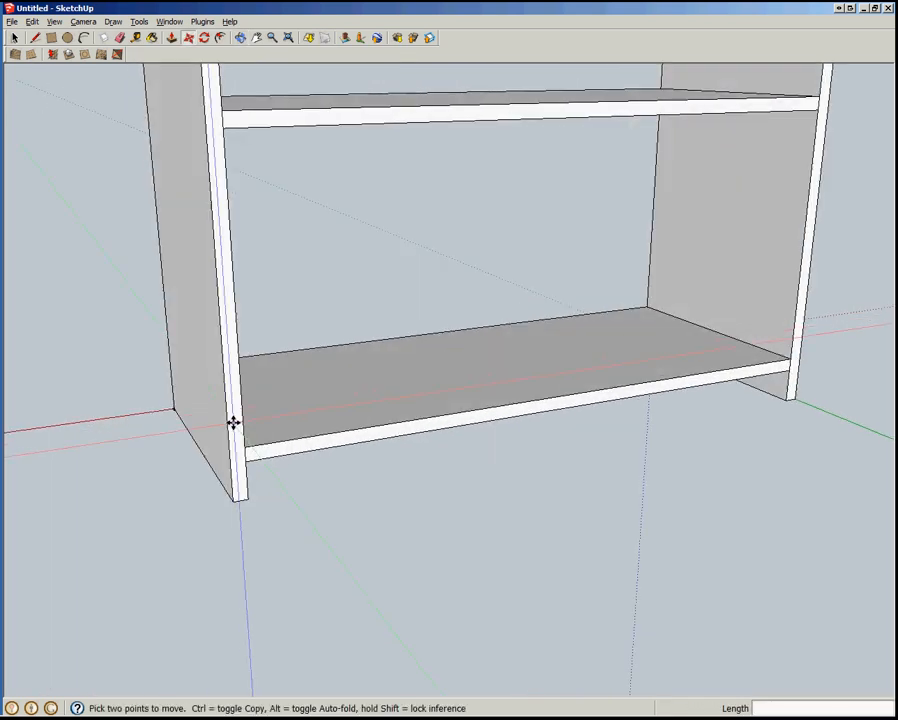
{"action": "key", "text": "t"}
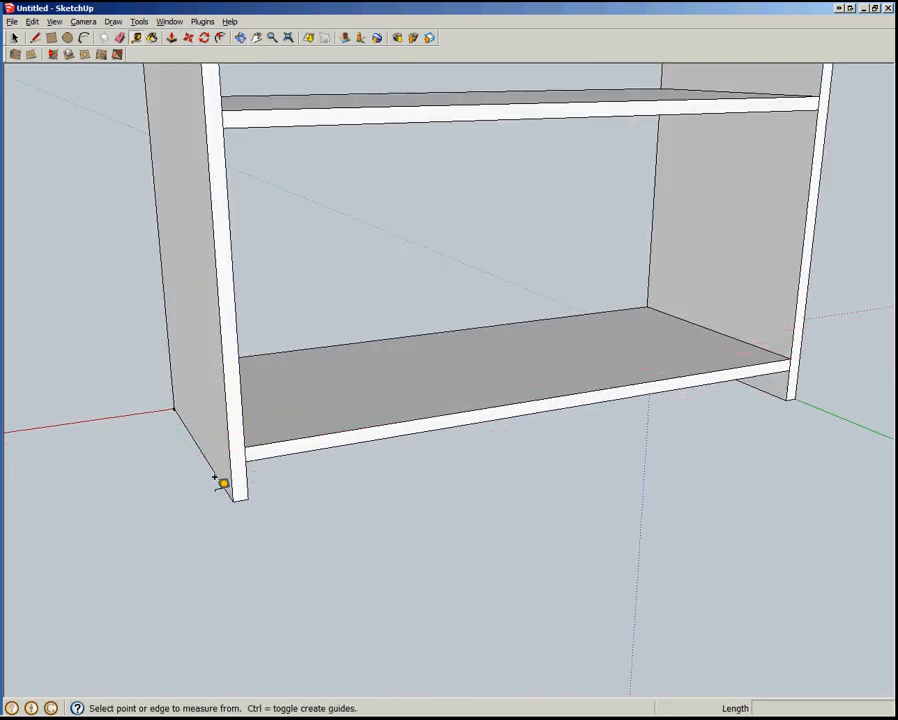
{"action": "scroll", "coordinate": [270, 460], "scroll_direction": "up", "scroll_amount": 6}
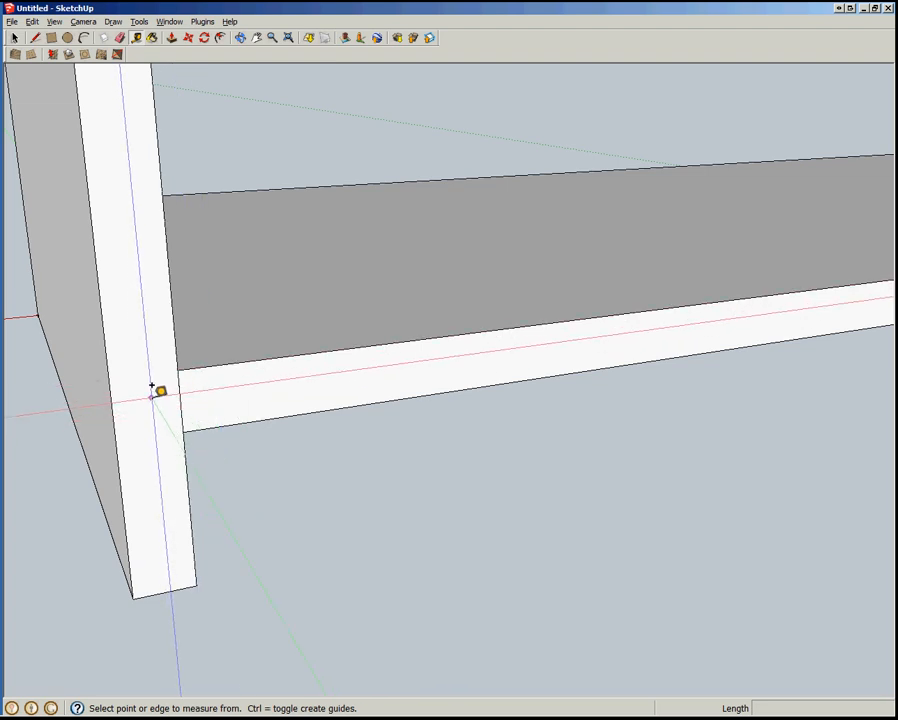
{"action": "left_click", "coordinate": [214, 420]}
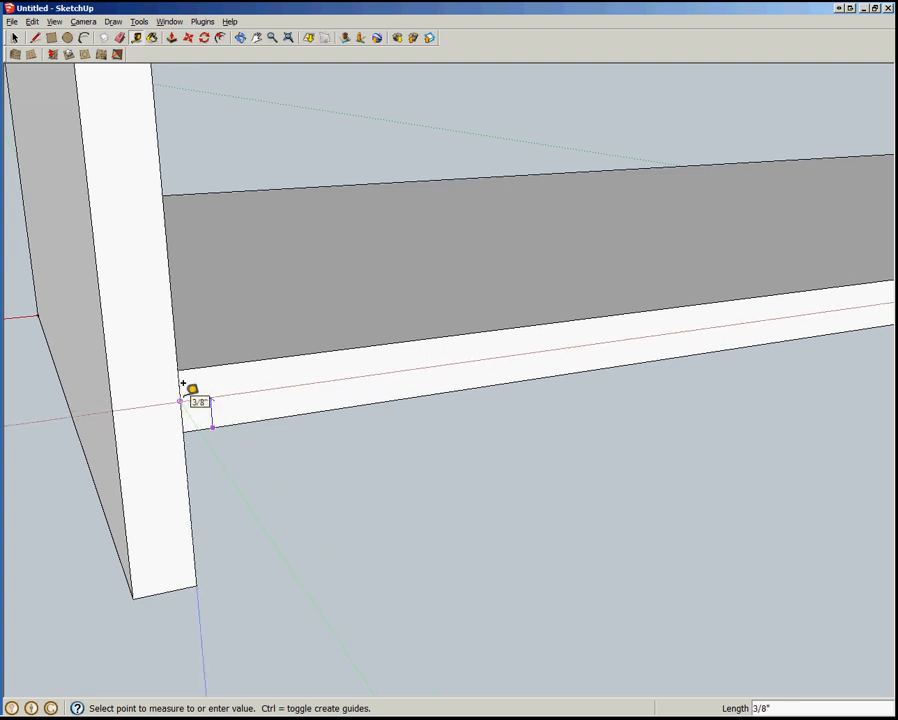
{"action": "left_click", "coordinate": [182, 385]}
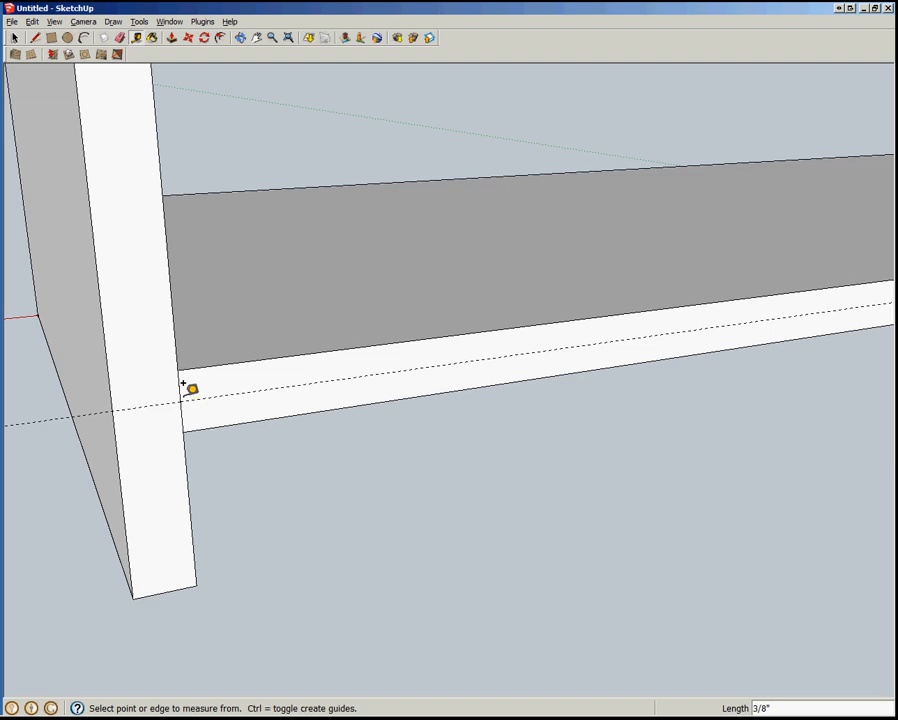
{"action": "left_click", "coordinate": [112, 391]}
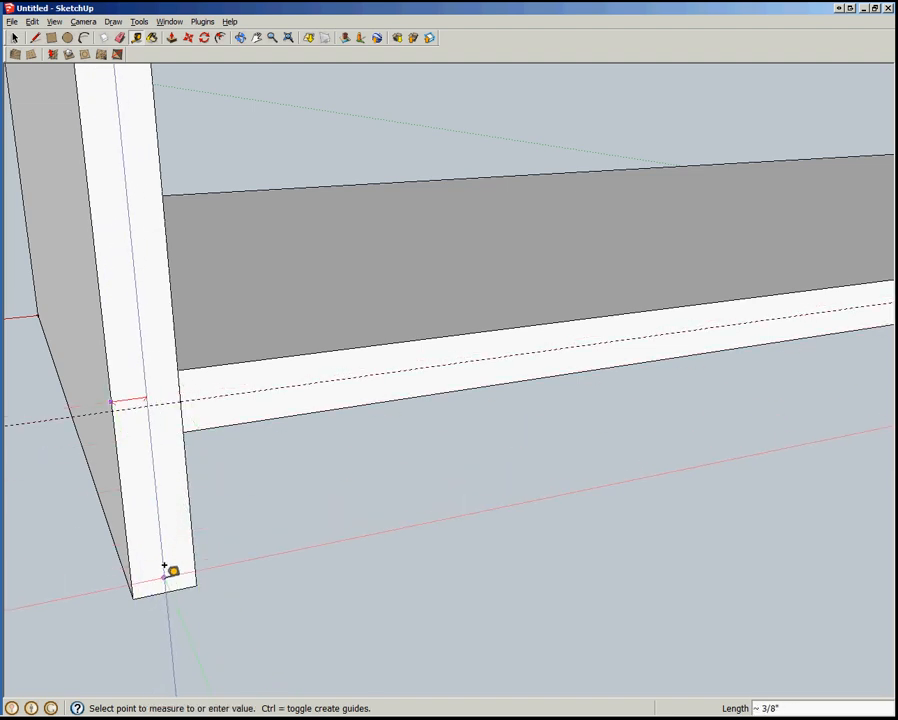
{"action": "left_click", "coordinate": [167, 579]}
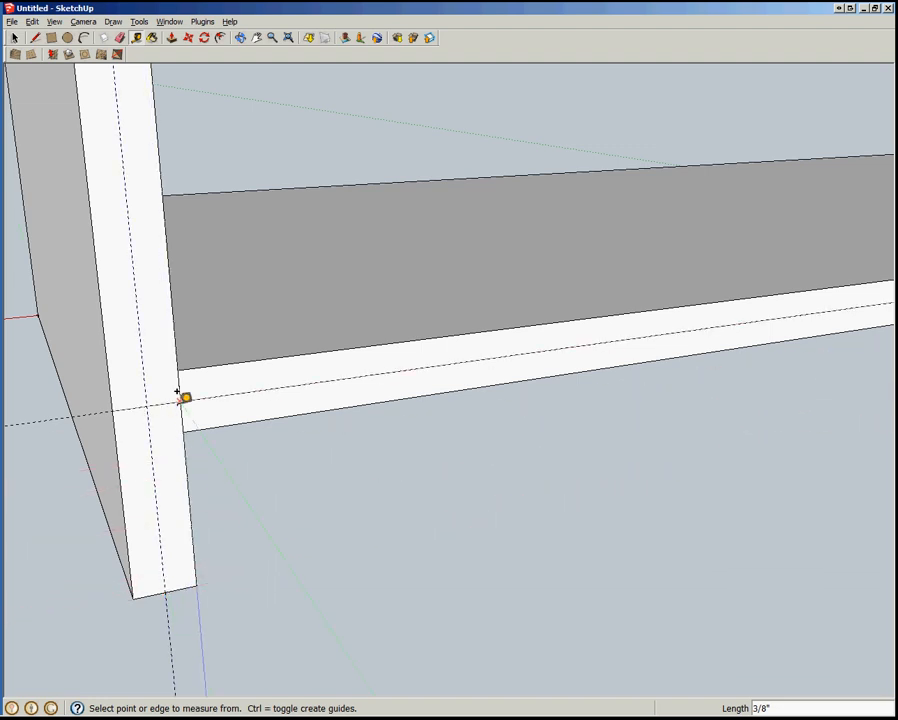
On the bookcase's back, place guides 3/8" below the top board's upper edge and 3/8" inside the remaining side wall's outer edge
{"action": "scroll", "coordinate": [178, 494], "scroll_direction": "down", "scroll_amount": 8}
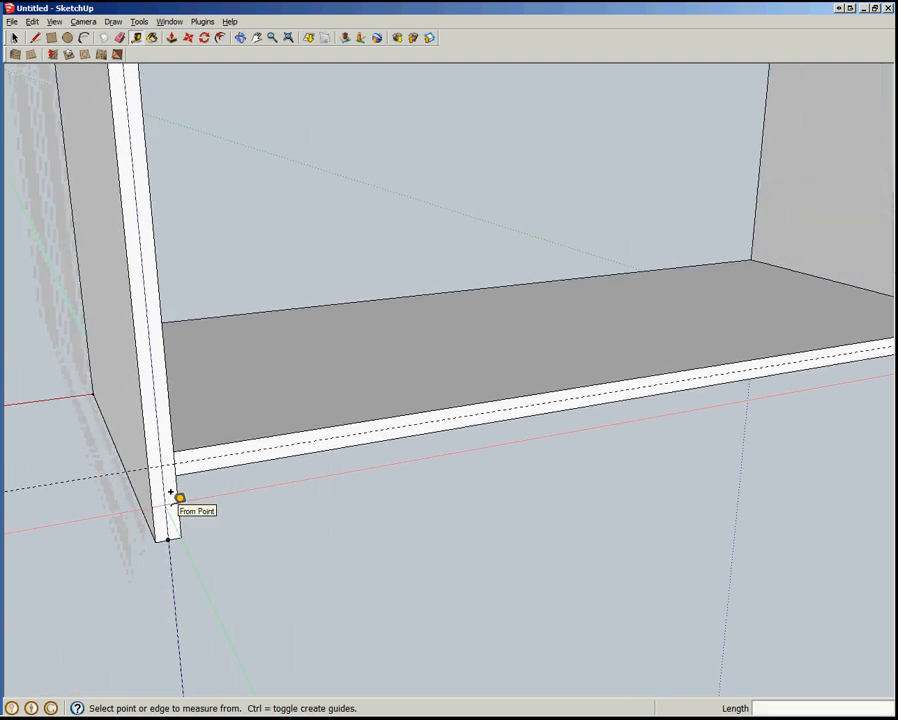
{"action": "scroll", "coordinate": [178, 494], "scroll_direction": "down", "scroll_amount": 10}
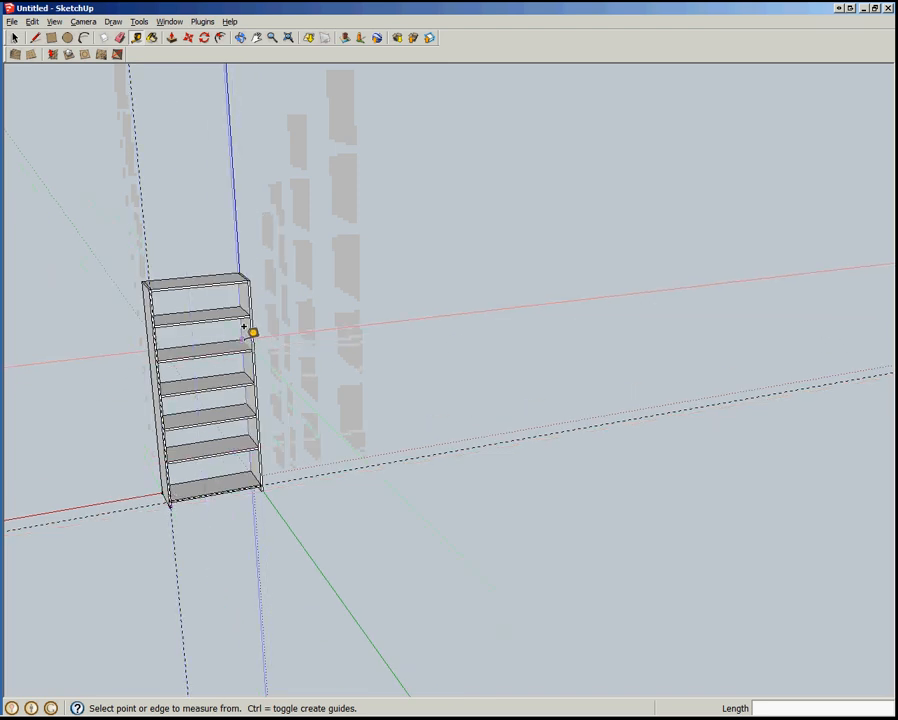
{"action": "scroll", "coordinate": [244, 279], "scroll_direction": "up", "scroll_amount": 10}
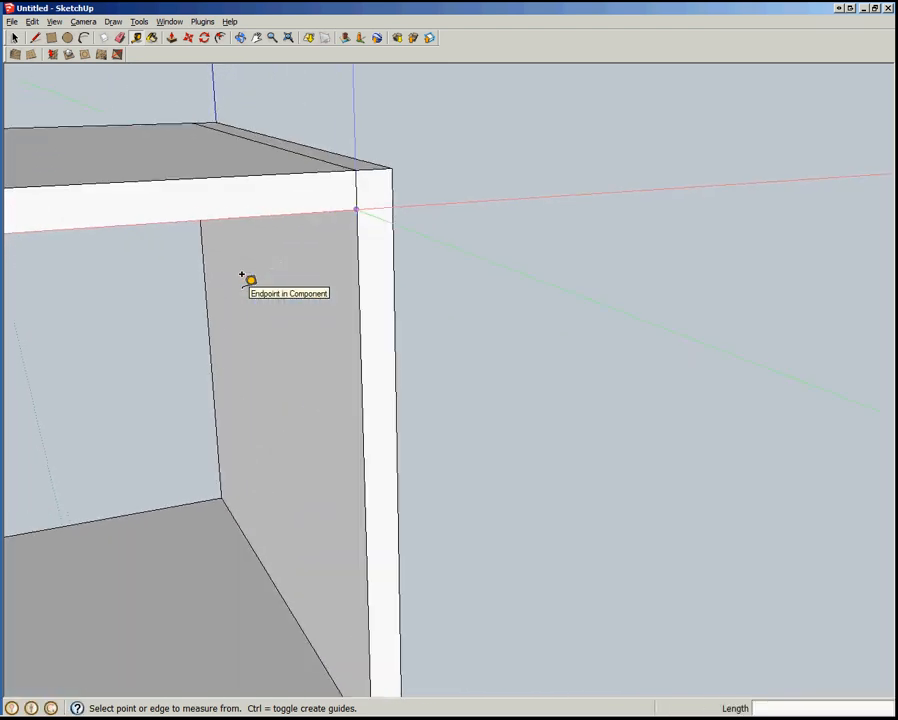
{"action": "left_click", "coordinate": [323, 163]}
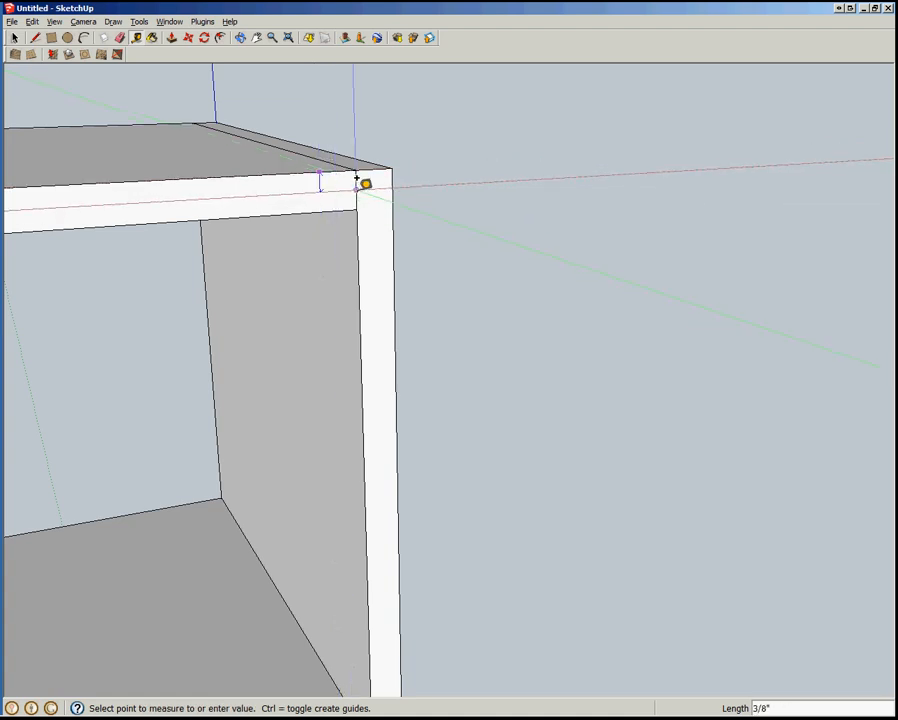
{"action": "left_click", "coordinate": [357, 180]}
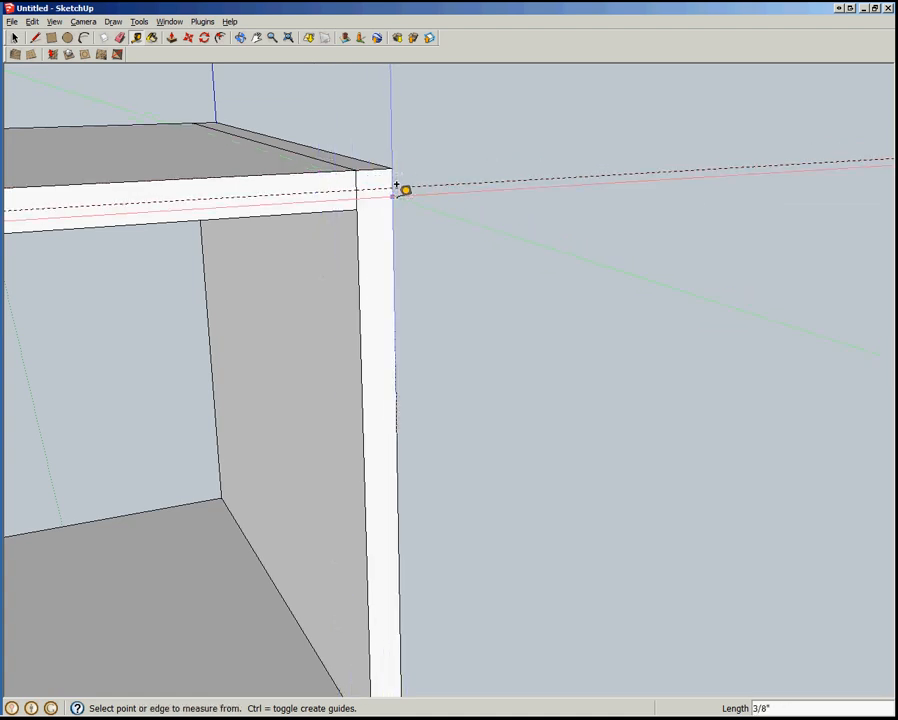
{"action": "left_click", "coordinate": [396, 192]}
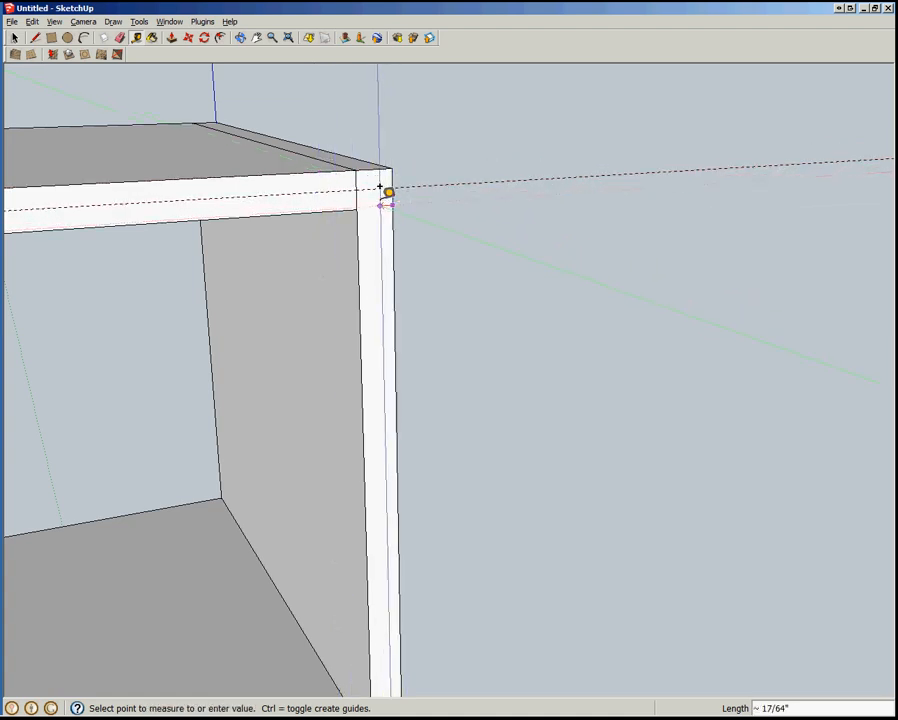
{"action": "left_click", "coordinate": [376, 157]}
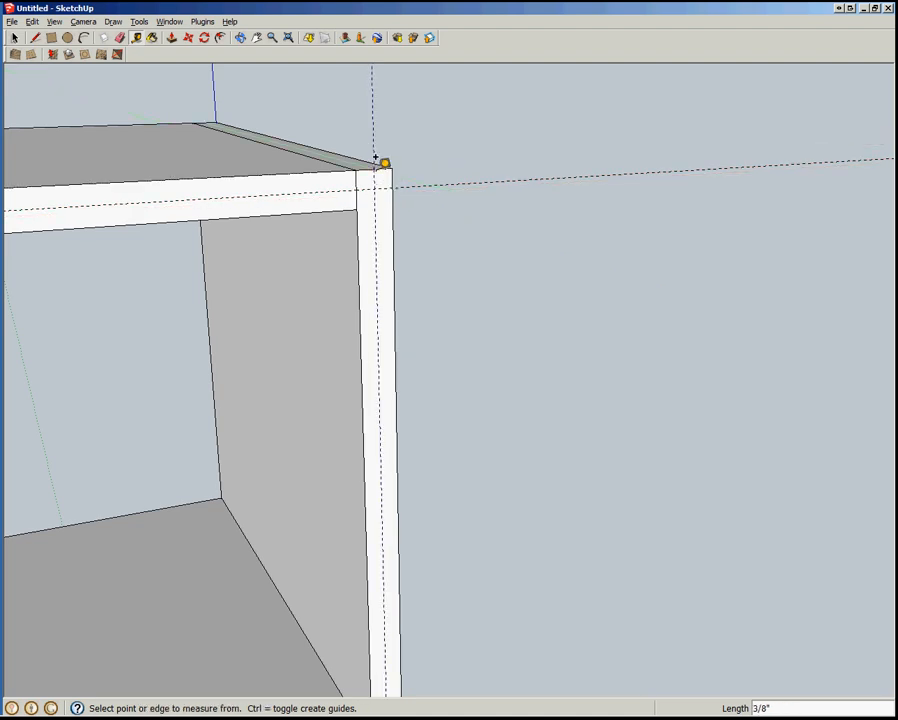
Draw an 81 1/4" by 35 1/4" rectangle across the bookcase's back, between the diagonally opposite guide intersections
{"action": "scroll", "coordinate": [644, 124], "scroll_direction": "down", "scroll_amount": 3}
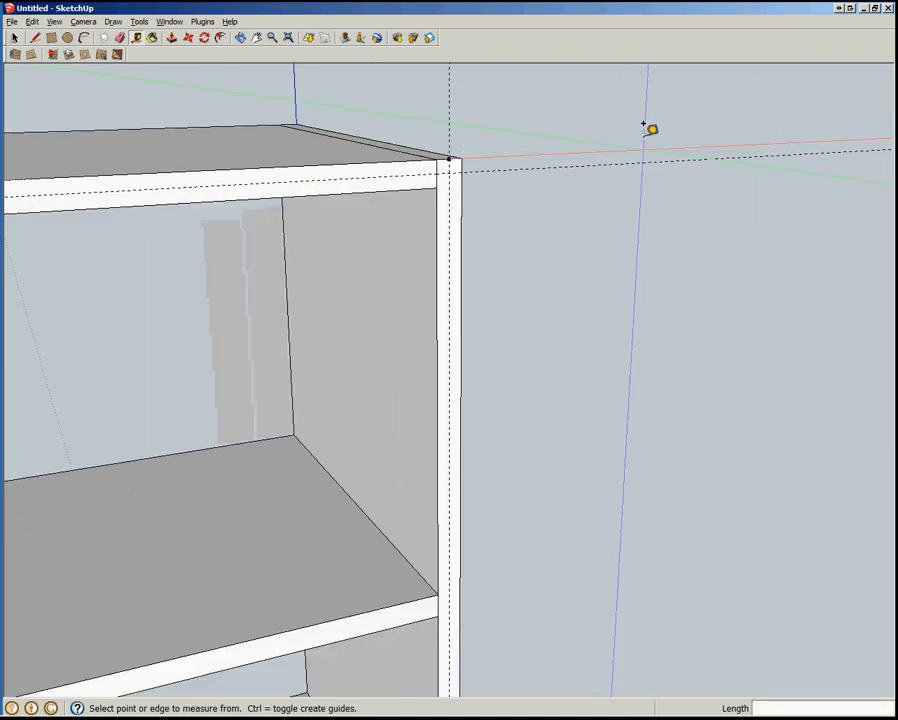
{"action": "scroll", "coordinate": [642, 121], "scroll_direction": "down", "scroll_amount": 3}
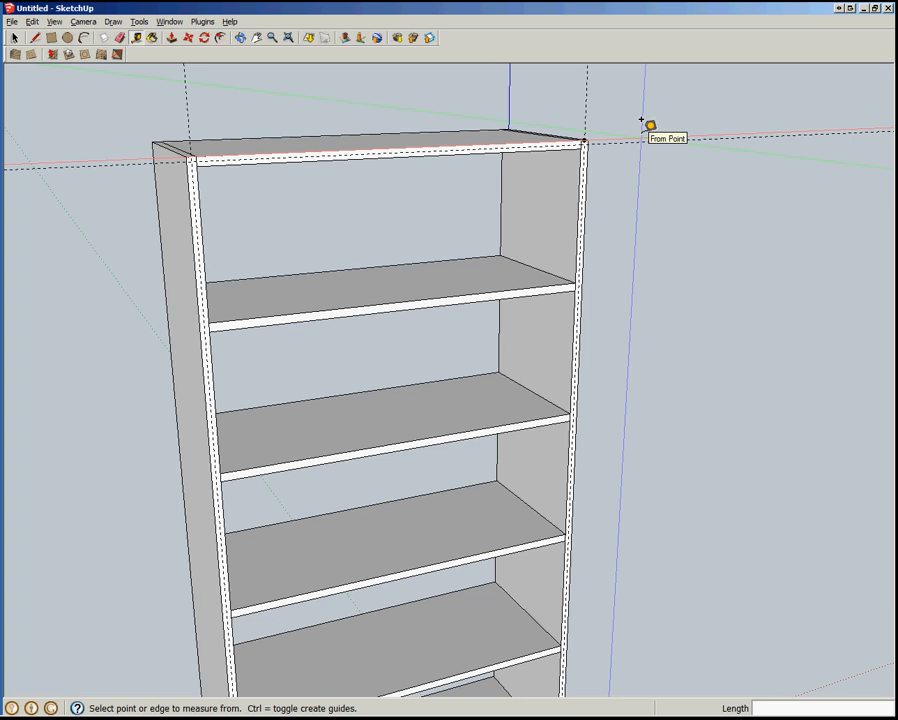
{"action": "key", "text": "d"}
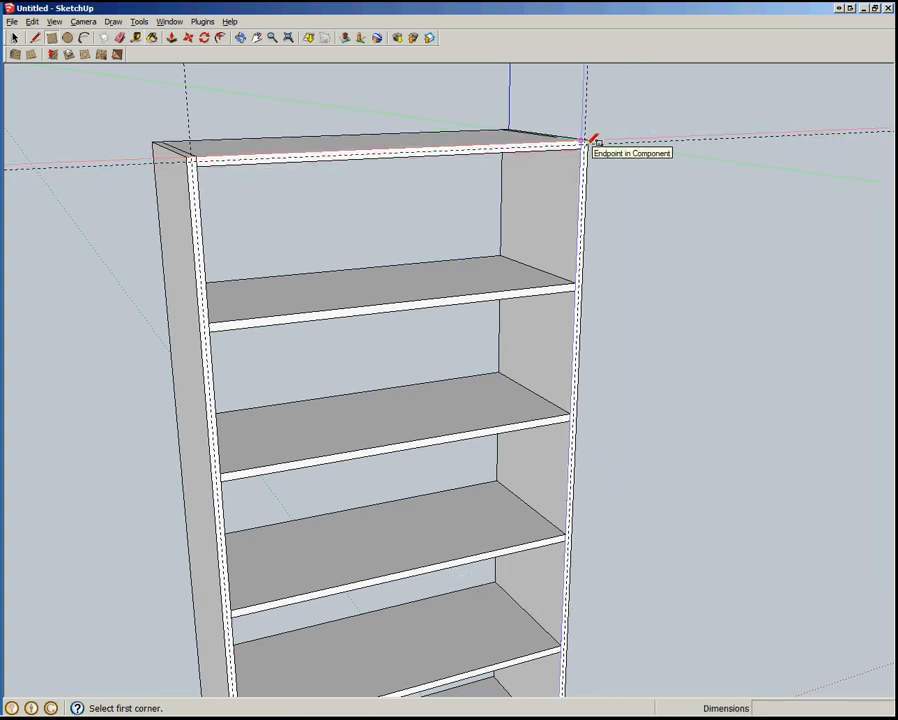
{"action": "scroll", "coordinate": [591, 140], "scroll_direction": "up", "scroll_amount": 4}
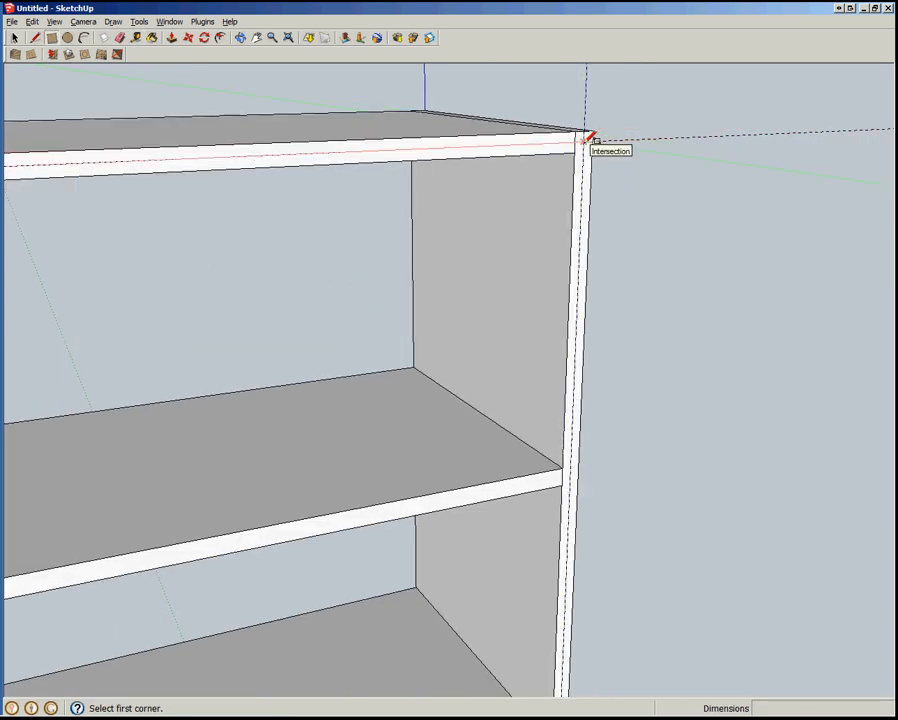
{"action": "left_click", "coordinate": [590, 138]}
{"action": "scroll", "coordinate": [404, 343], "scroll_direction": "down", "scroll_amount": 2}
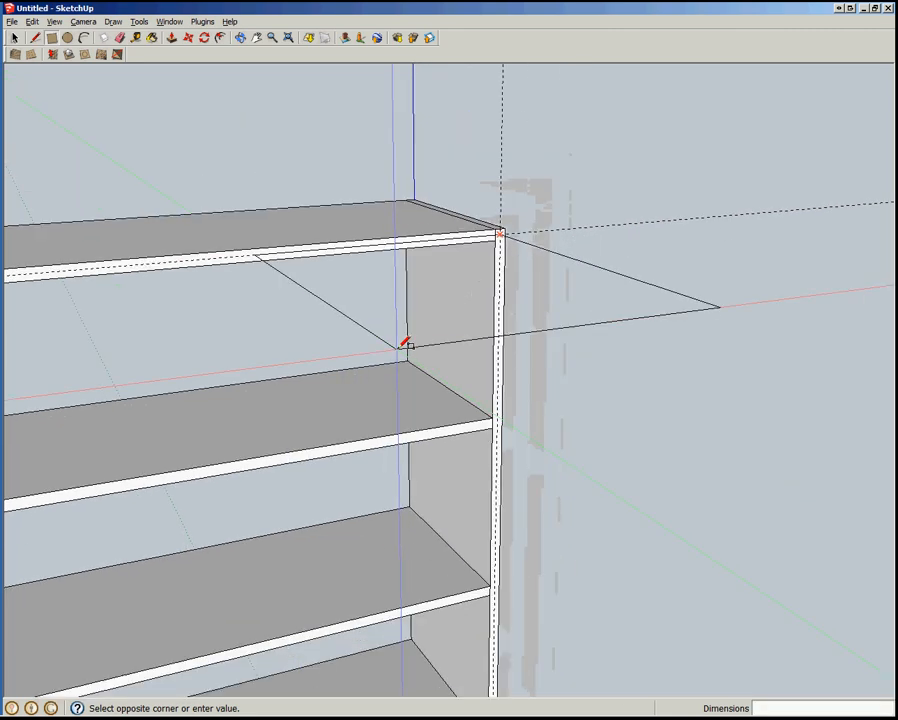
{"action": "scroll", "coordinate": [760, 100], "scroll_direction": "down", "scroll_amount": 5}
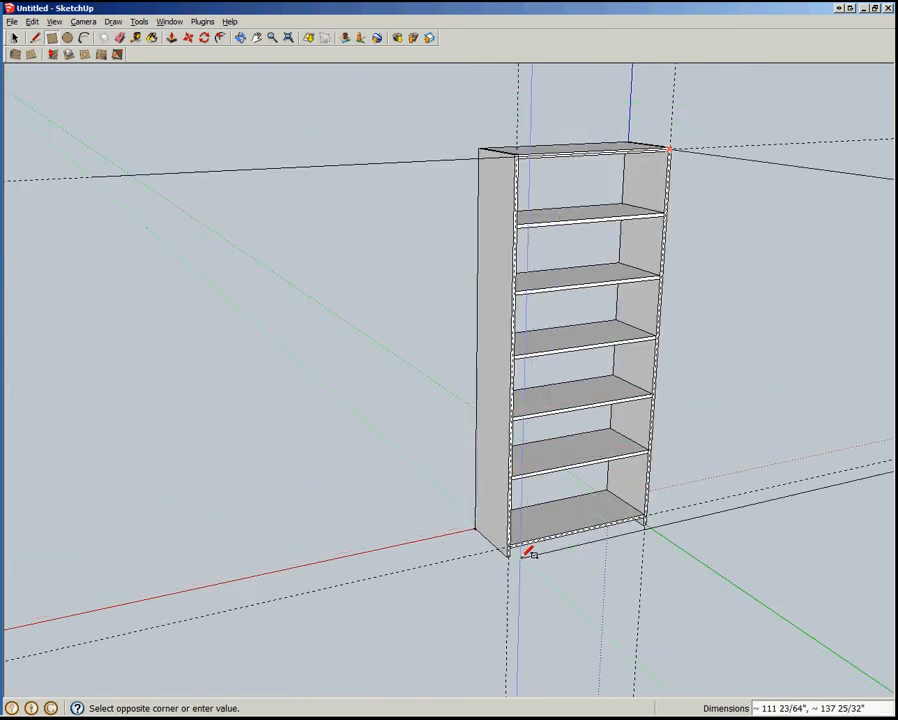
{"action": "scroll", "coordinate": [524, 553], "scroll_direction": "up", "scroll_amount": 5}
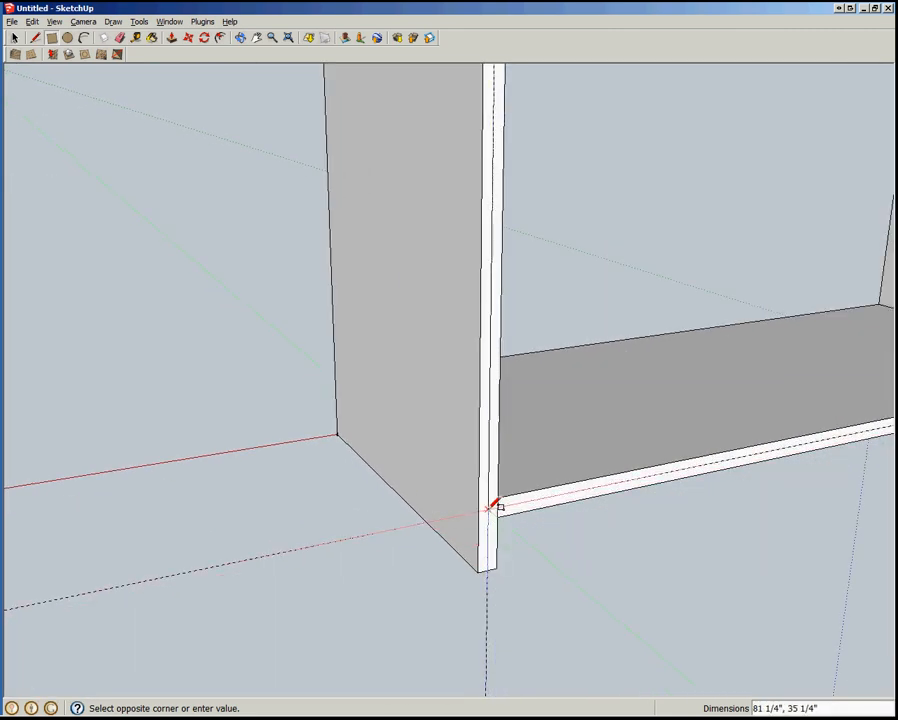
{"action": "left_click", "coordinate": [498, 503]}
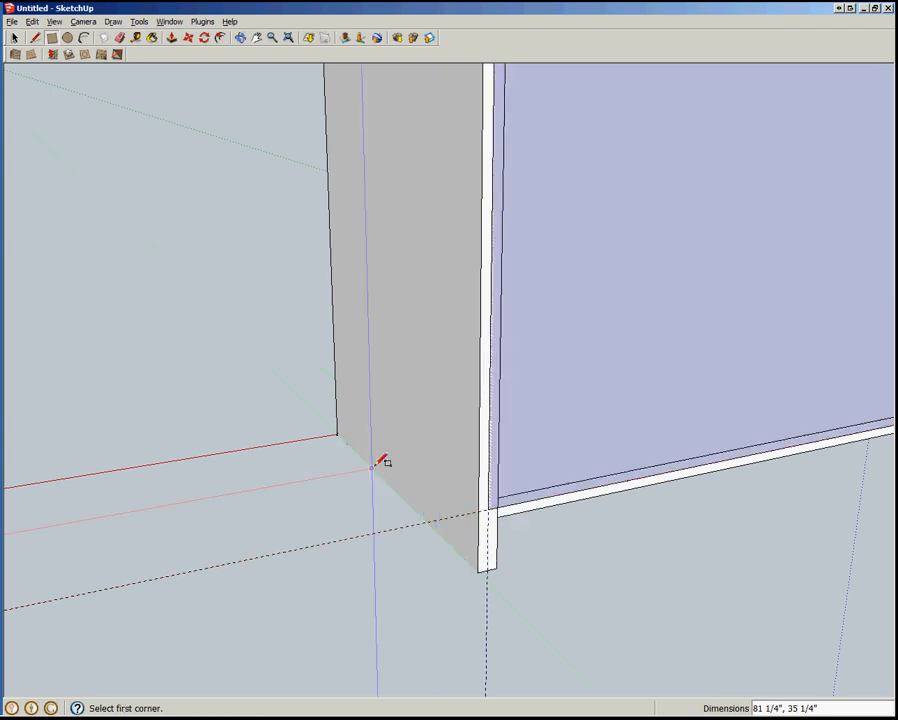
Push/Pull the back rectangle outward 3/16" to form the bookcase's back panel
{"action": "scroll", "coordinate": [382, 462], "scroll_direction": "down", "scroll_amount": 3}
{"action": "key", "text": "space"}
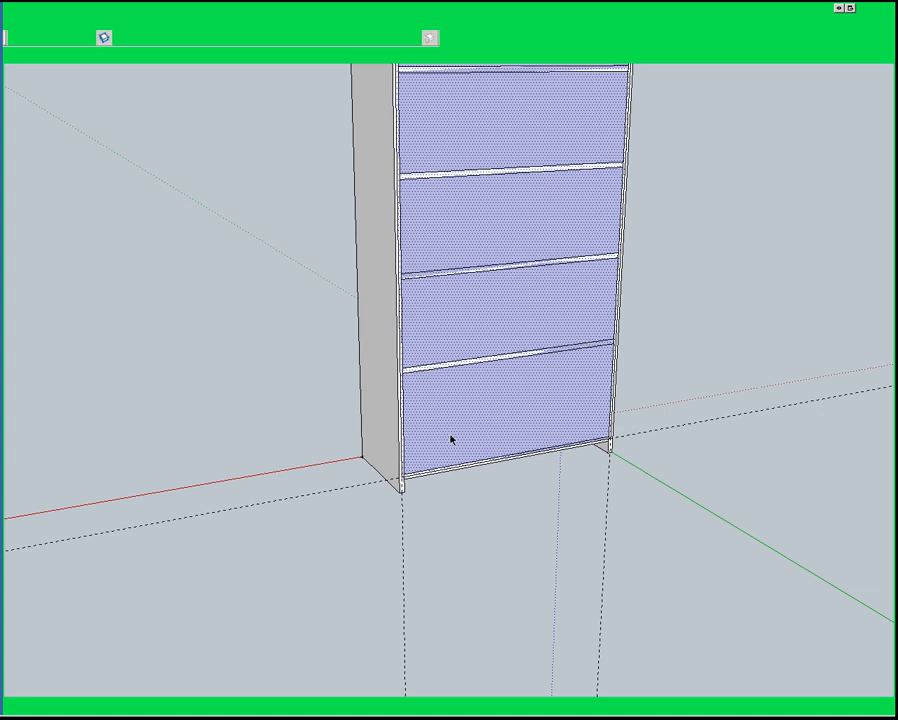
{"action": "key", "text": "p"}
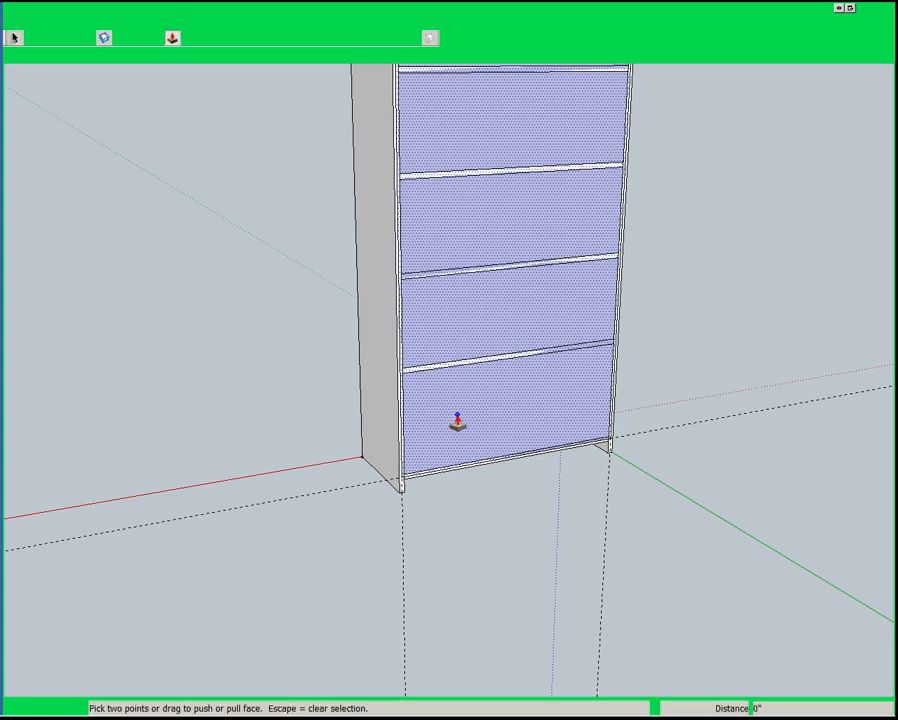
{"action": "left_click", "coordinate": [455, 422]}
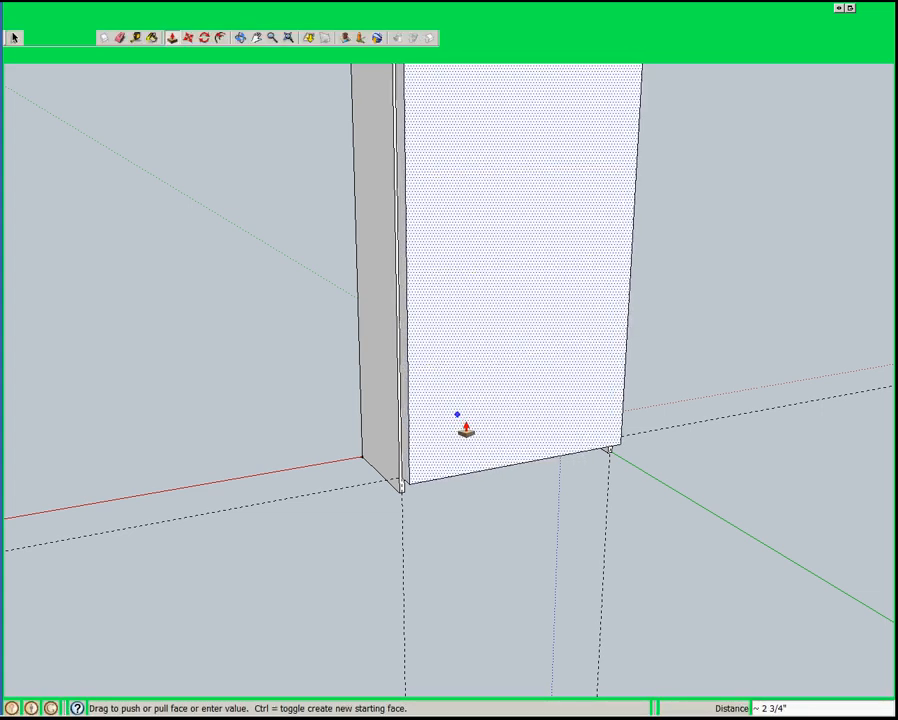
{"action": "type", "text": "3/16\""}
{"action": "key", "text": "Return"}
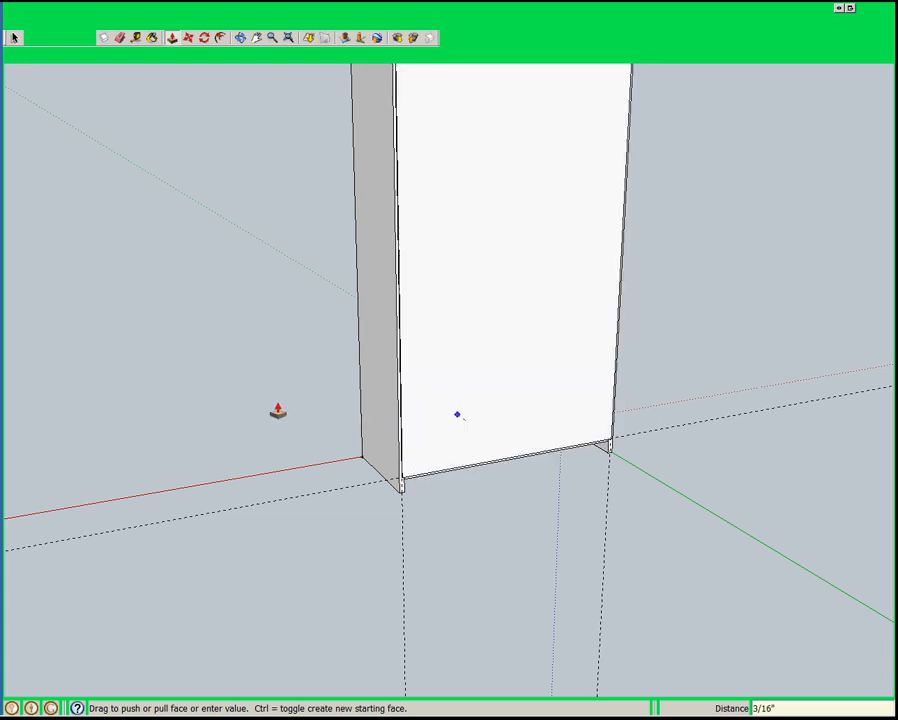
Delete all construction guides from the model
{"action": "middle_click_drag", "start_coordinate": [274, 410], "coordinate": [260, 278]}
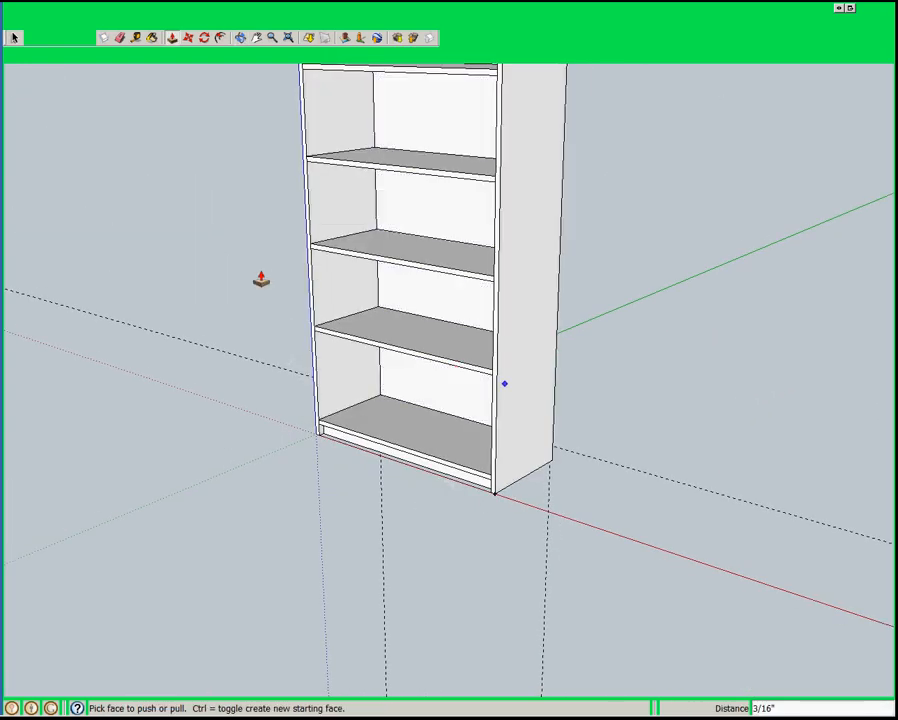
{"action": "left_click", "coordinate": [52, 20]}
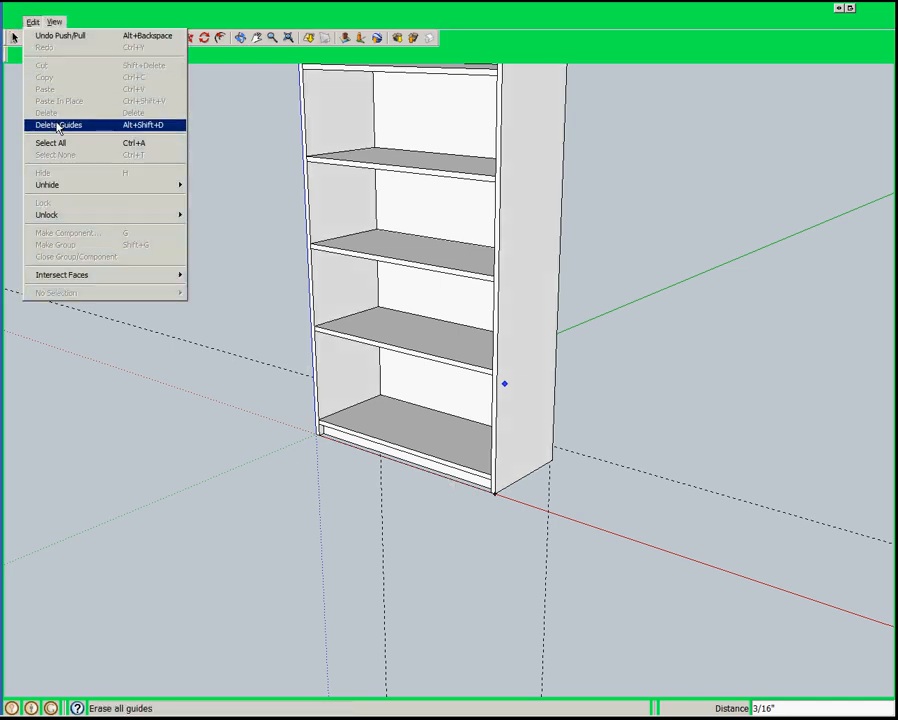
{"action": "left_click", "coordinate": [58, 123]}
{"action": "scroll", "coordinate": [192, 475], "scroll_direction": "down", "scroll_amount": 4}
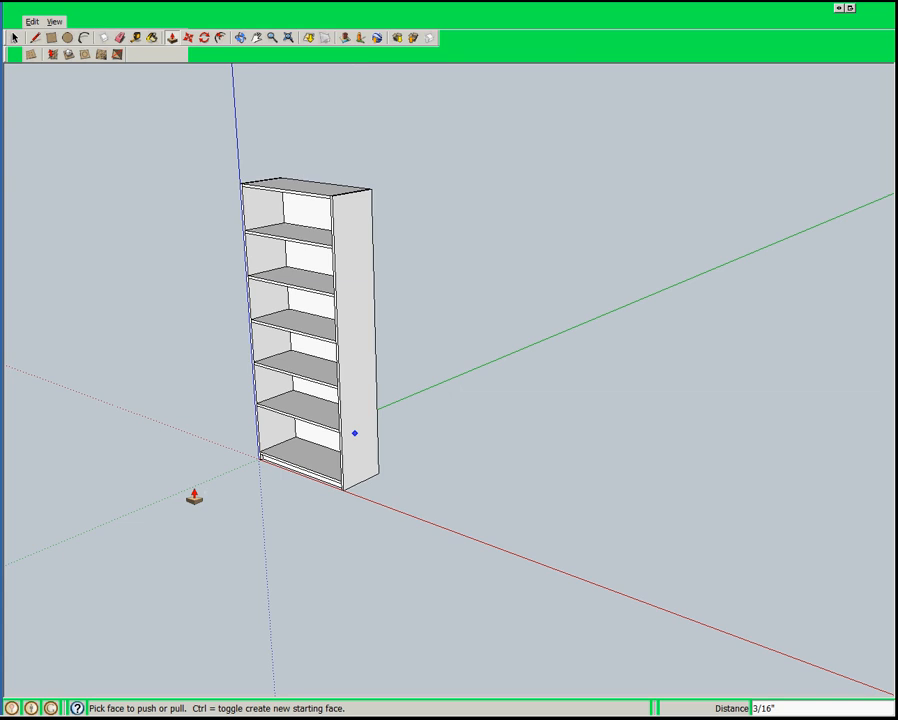